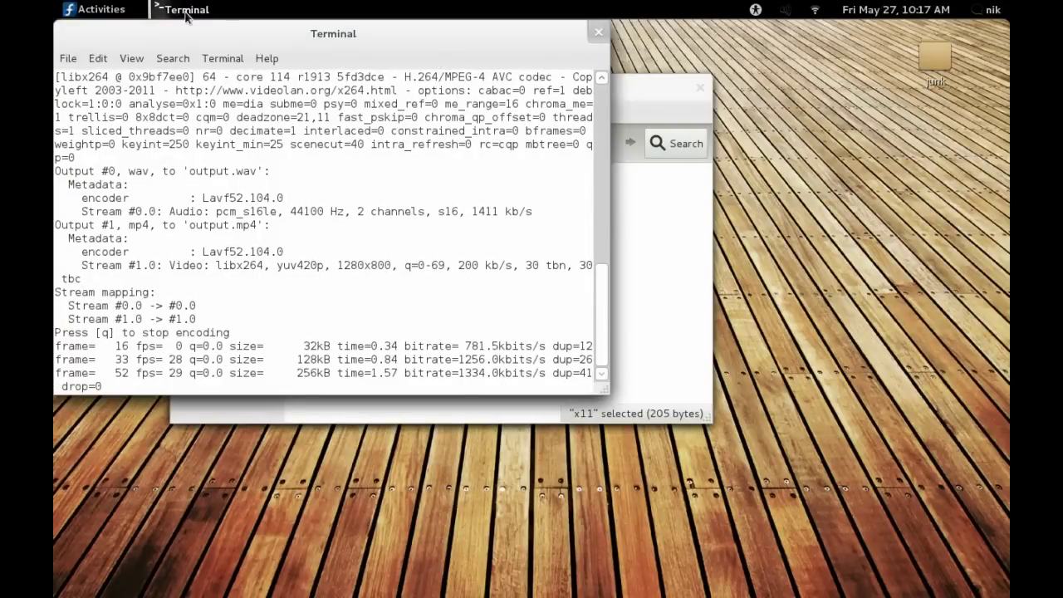
Step: Switch to the empty workspace and open the ANewHope theme folder inside the desktop's junk folder
click(992, 304)
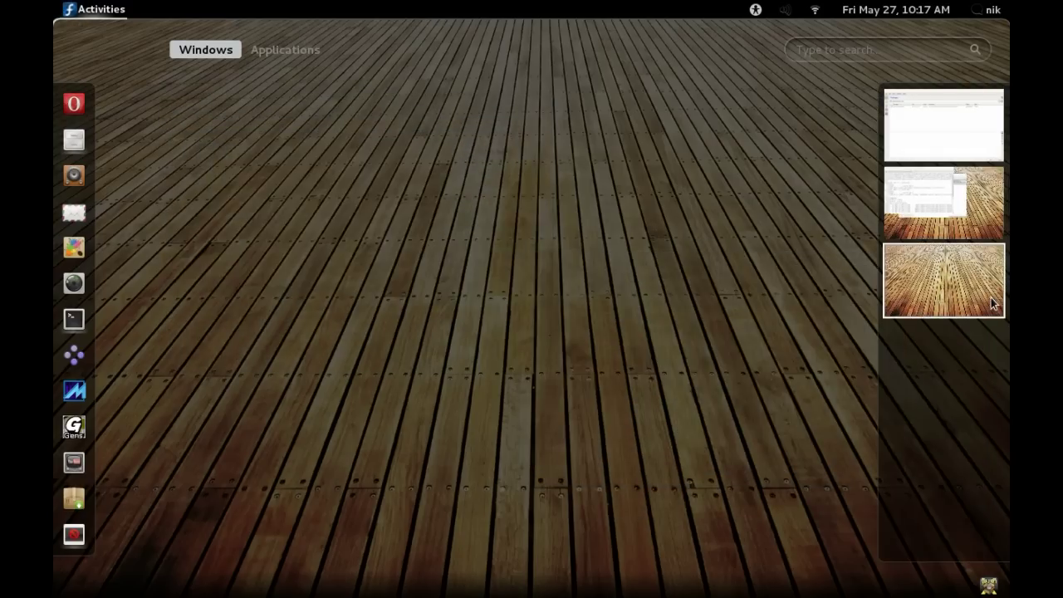
click(619, 387)
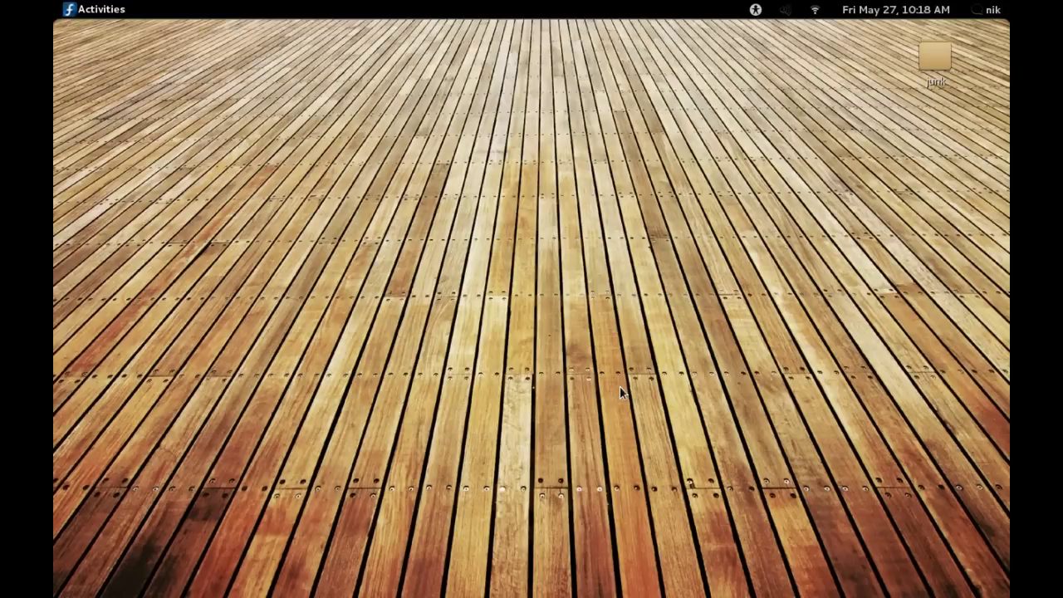
double_click(927, 60)
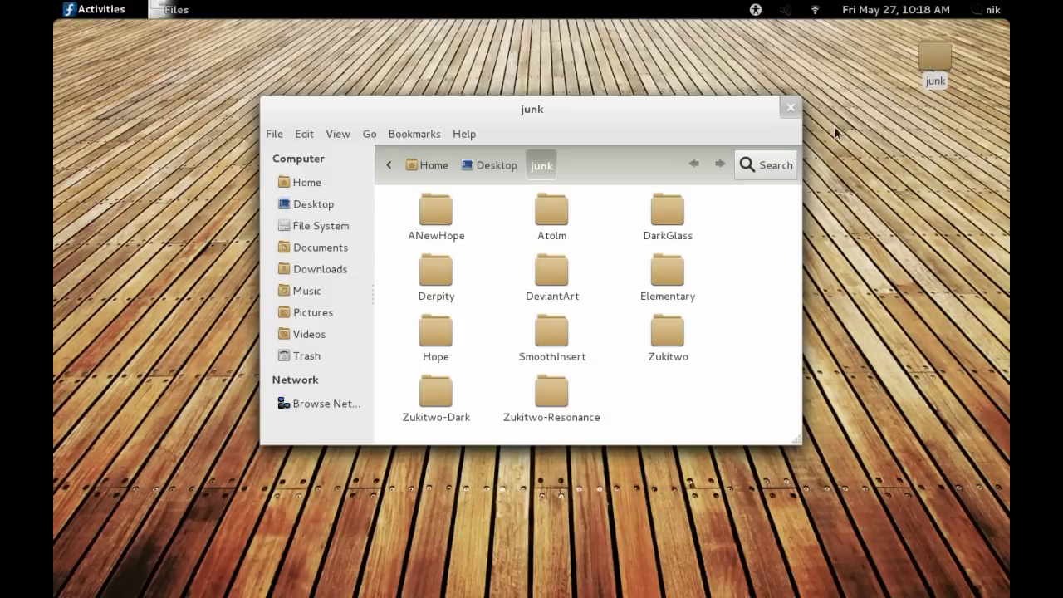
double_click(432, 224)
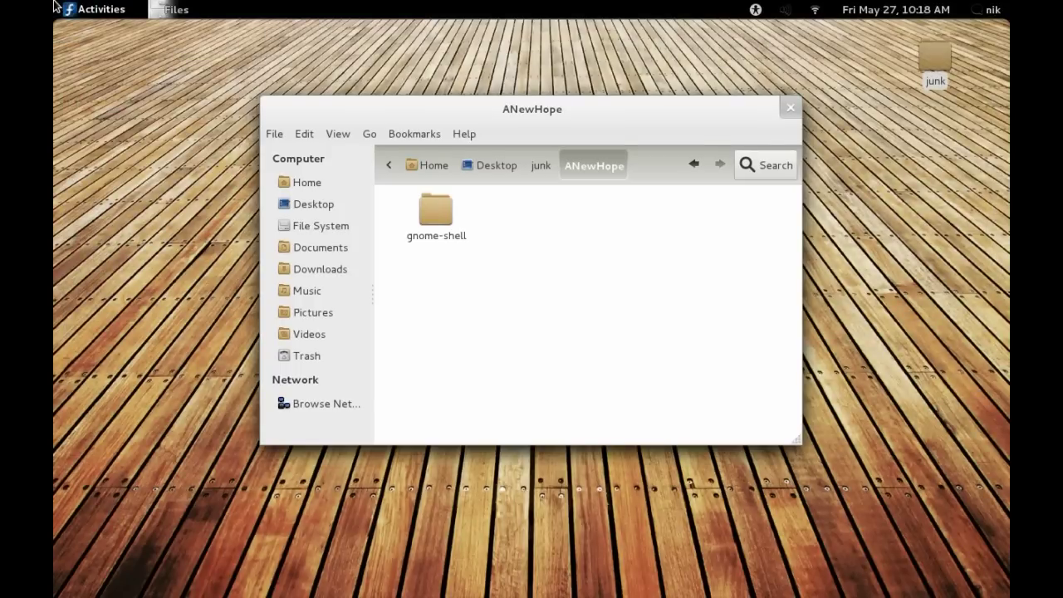
Step: Return to the junk folder and look inside the Atolm and Derpity theme folders
click(56, 7)
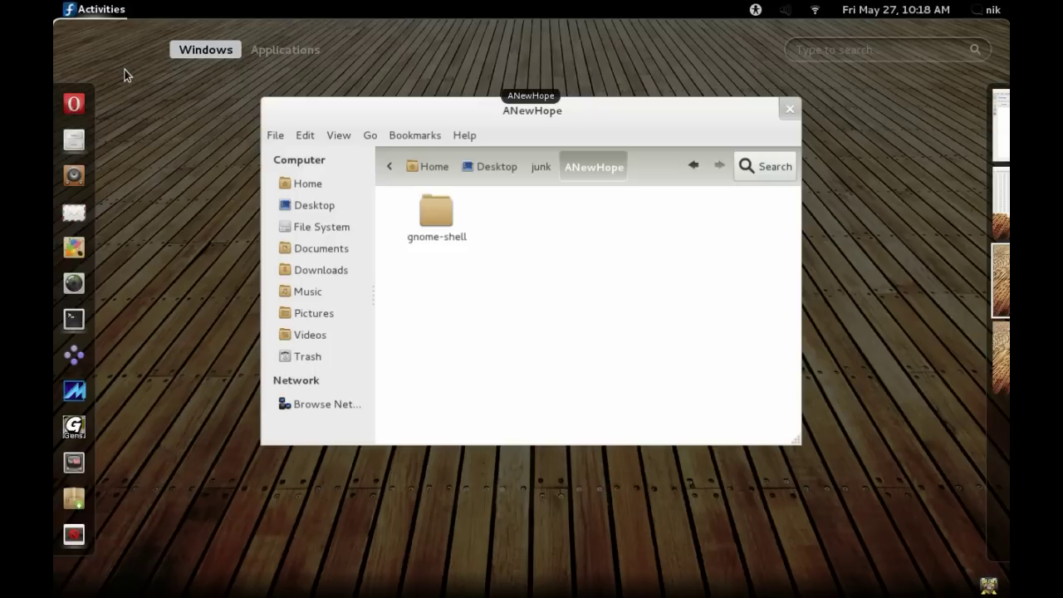
key(Escape)
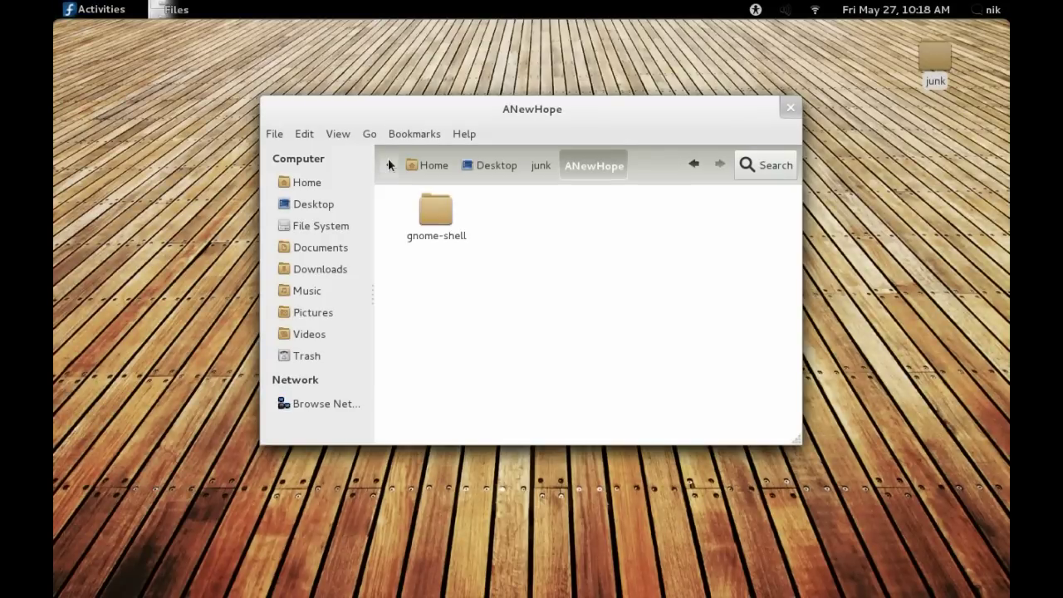
click(538, 166)
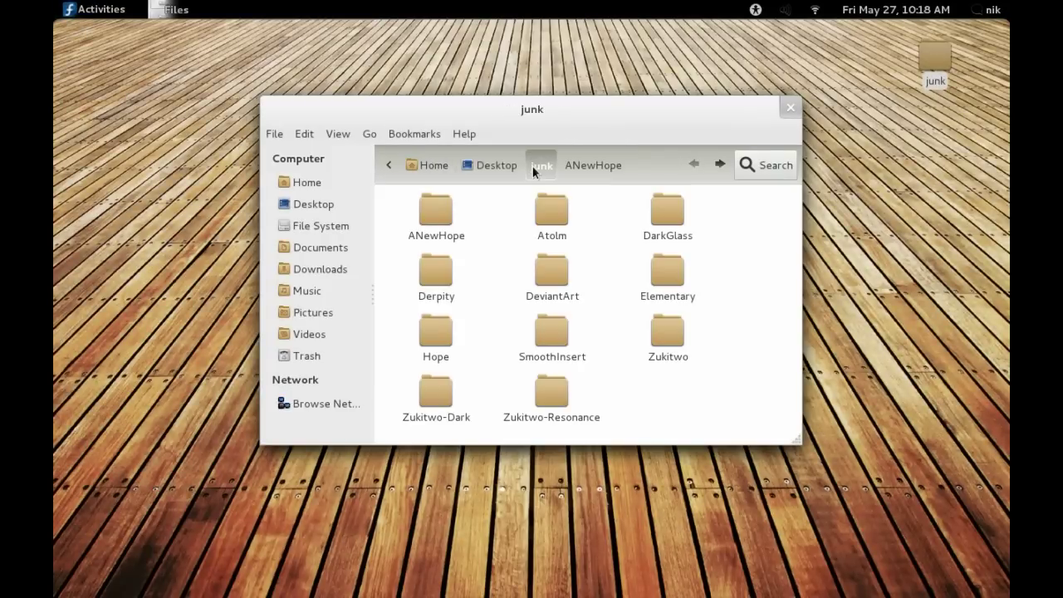
click(551, 221)
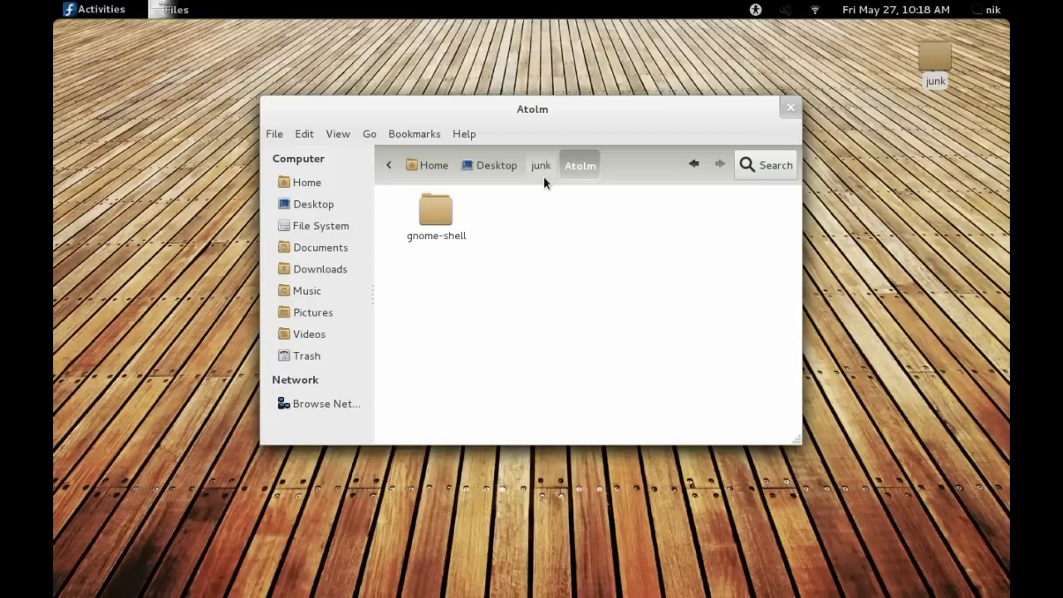
click(540, 166)
double_click(448, 281)
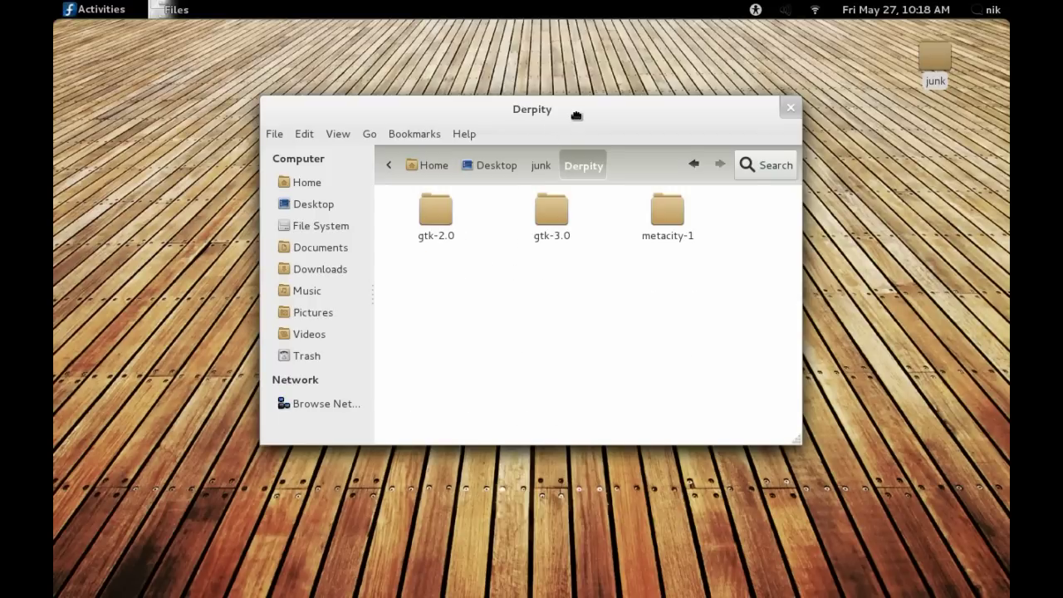
drag(576, 115, 573, 143)
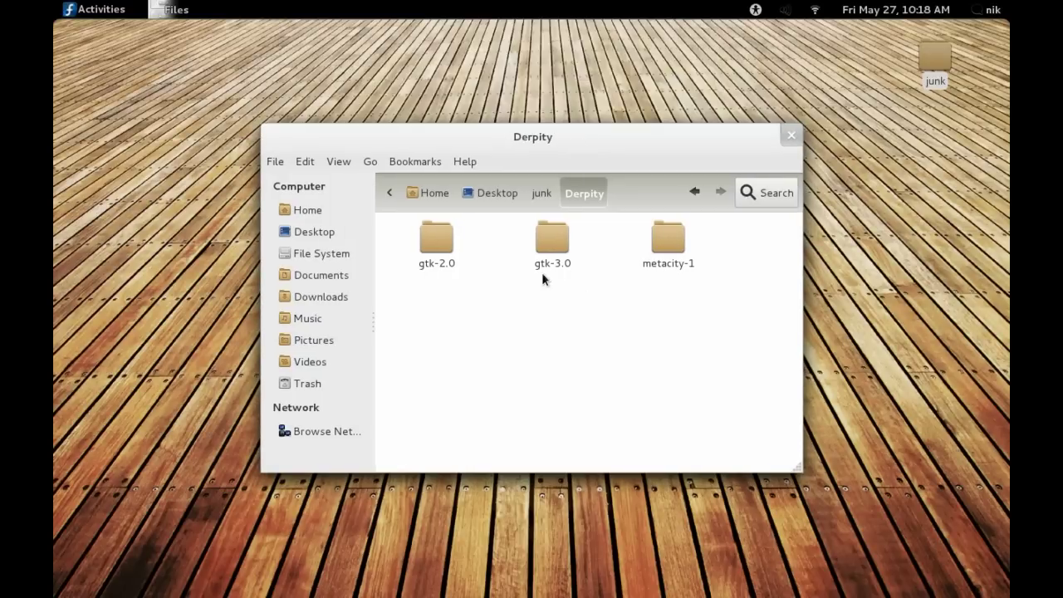
mouse_move(593, 138)
mouse_down()
mouse_move(656, 192)
mouse_move(633, 194)
mouse_move(594, 134)
mouse_up()
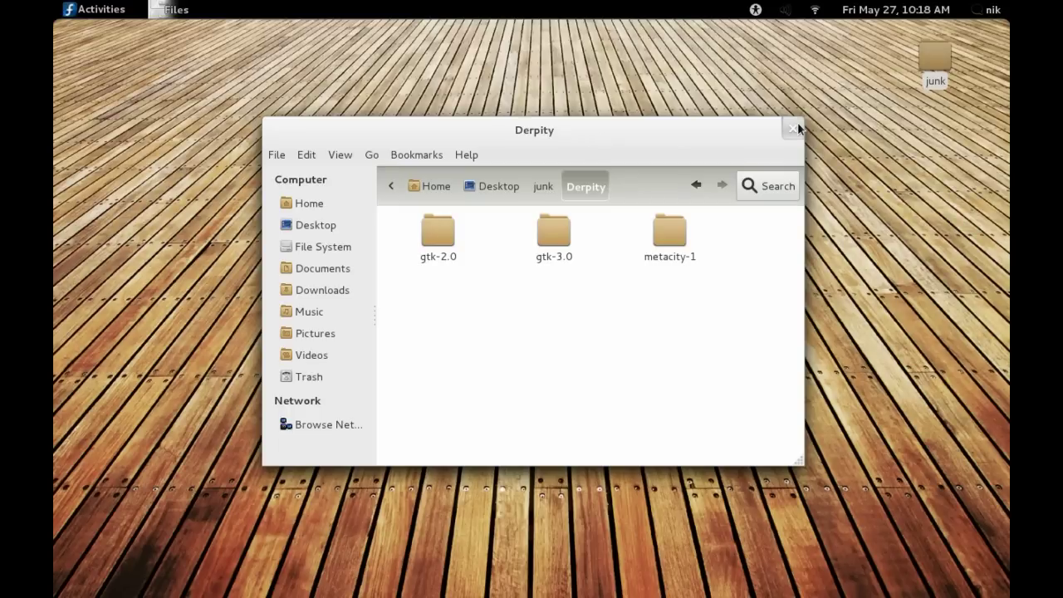
click(930, 62)
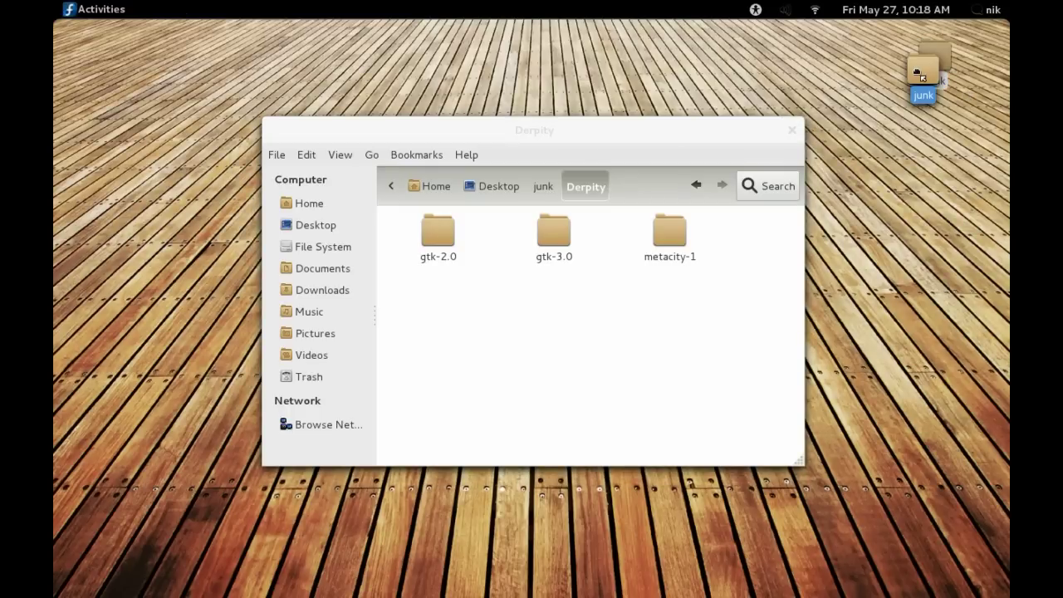
click(909, 134)
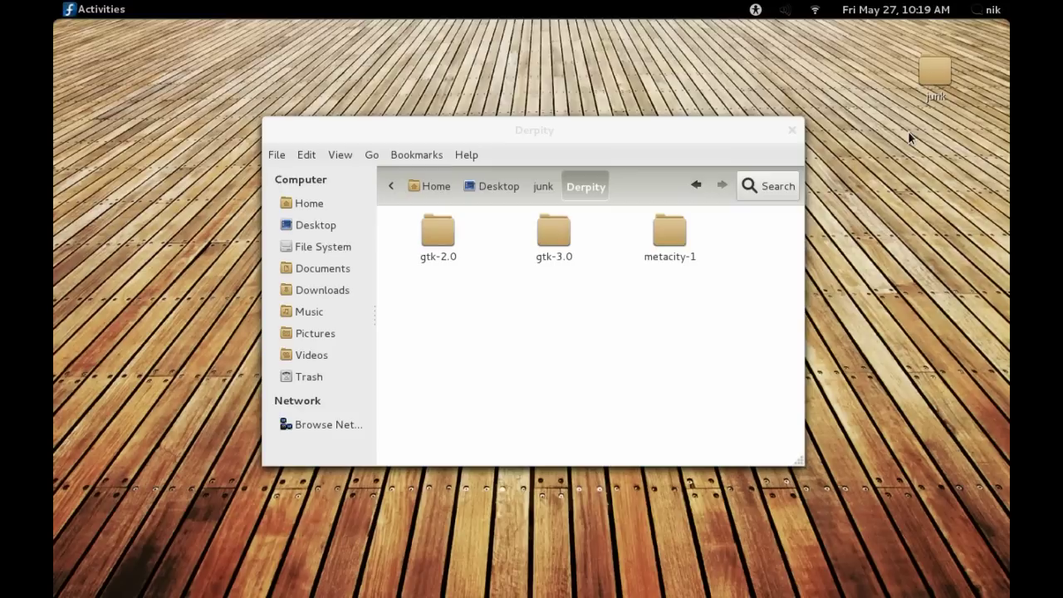
right_click(909, 132)
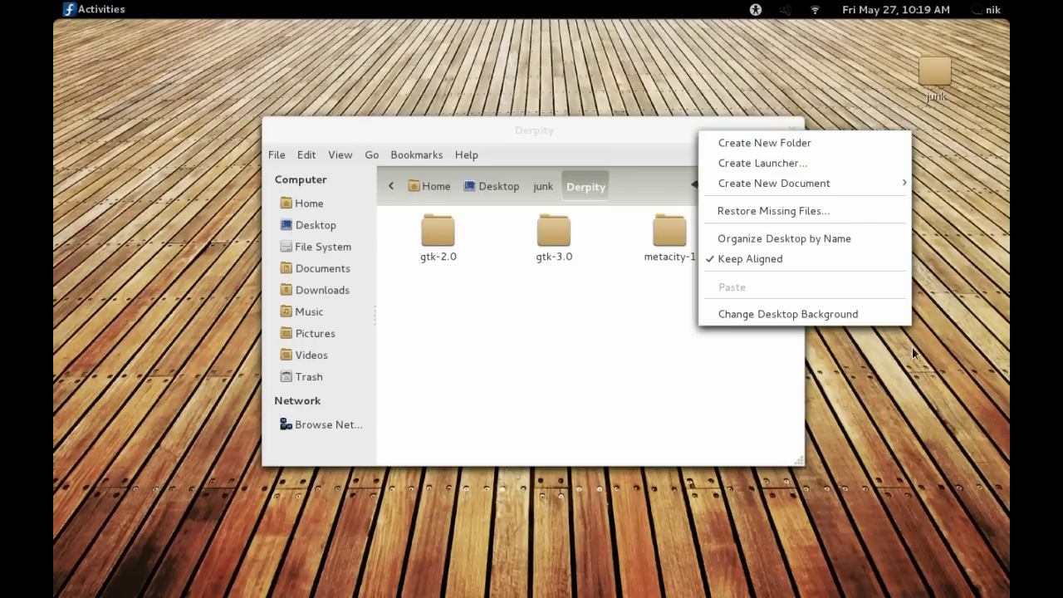
click(915, 398)
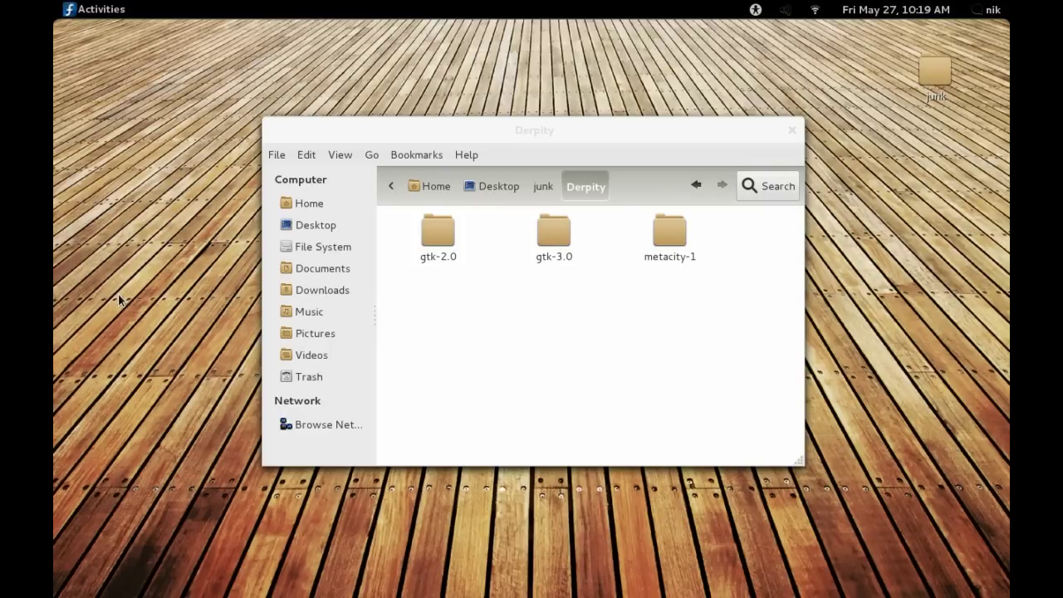
drag(554, 125, 559, 117)
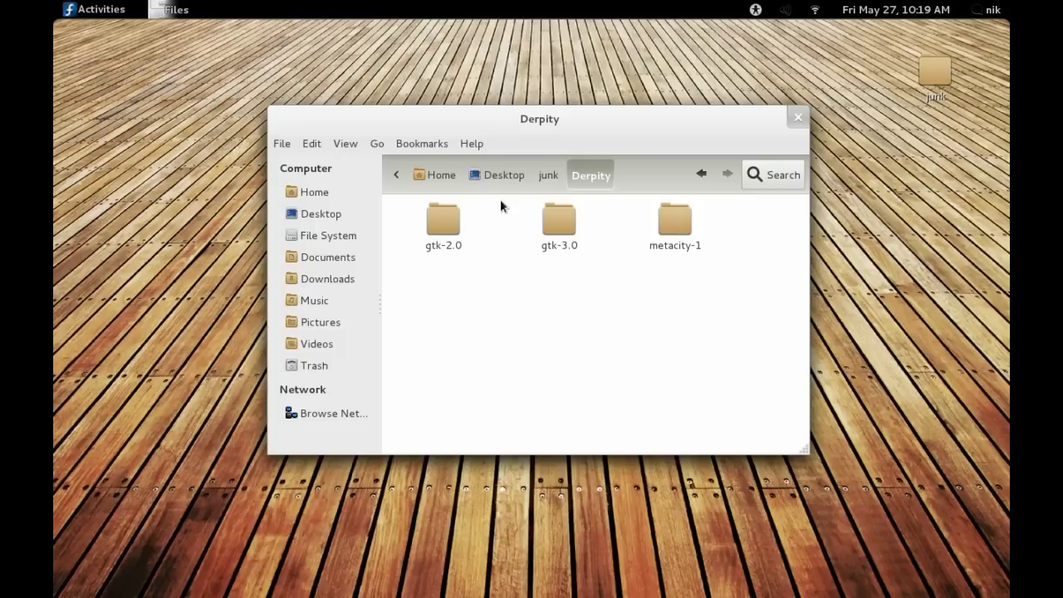
Step: Go back to the junk folder and copy all of its theme folders
click(547, 180)
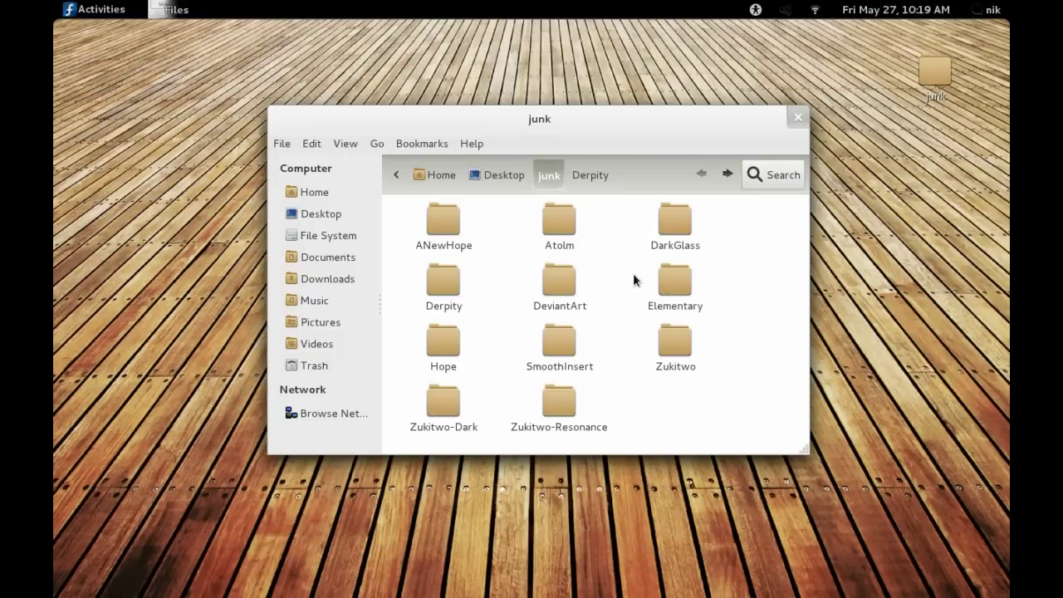
drag(684, 411, 438, 230)
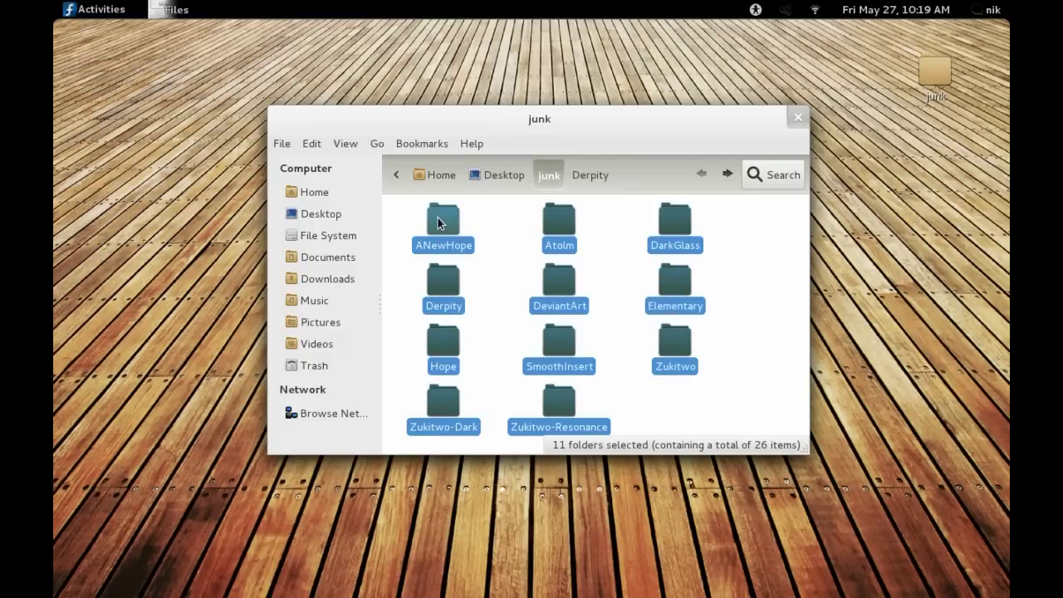
right_click(438, 218)
click(482, 326)
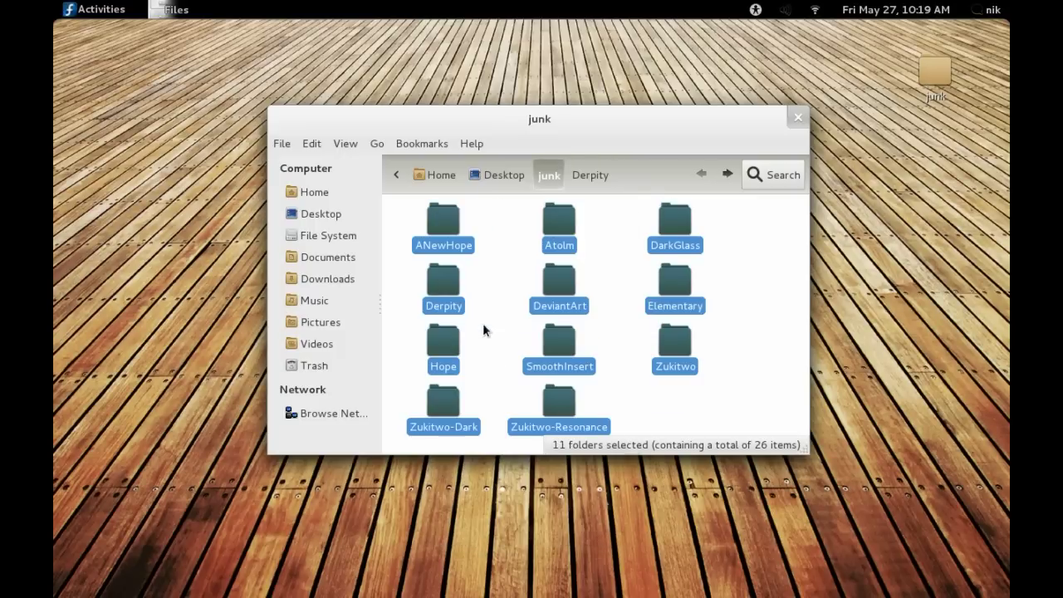
Step: Show the hidden files in the Home folder and open the .themes folder
click(419, 175)
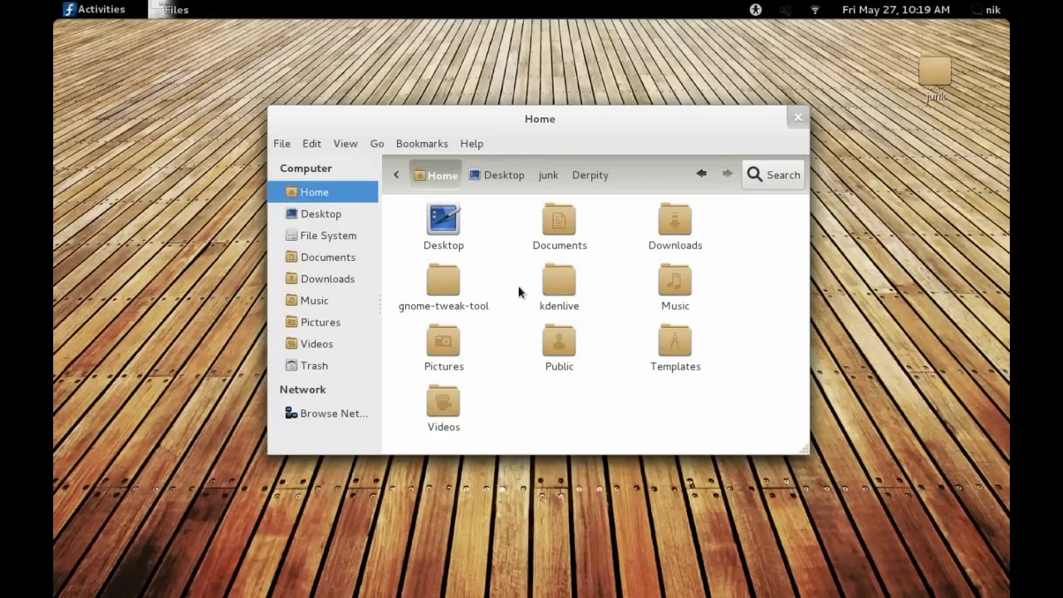
key(ctrl+h)
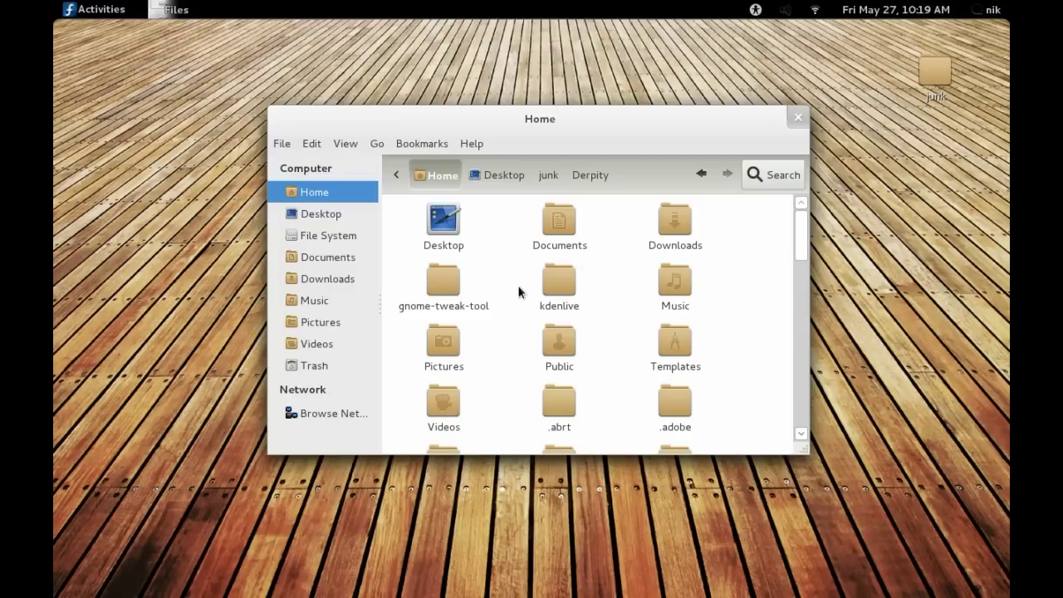
text(.the)
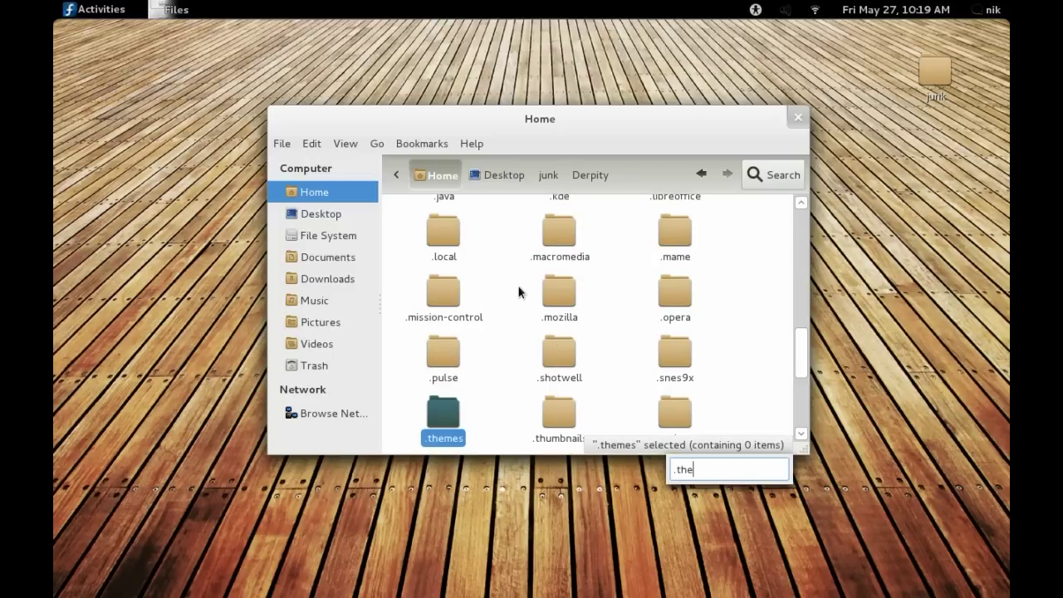
key(Return)
Step: Paste the copied theme folders into .themes and return to the Home folder
right_click(518, 286)
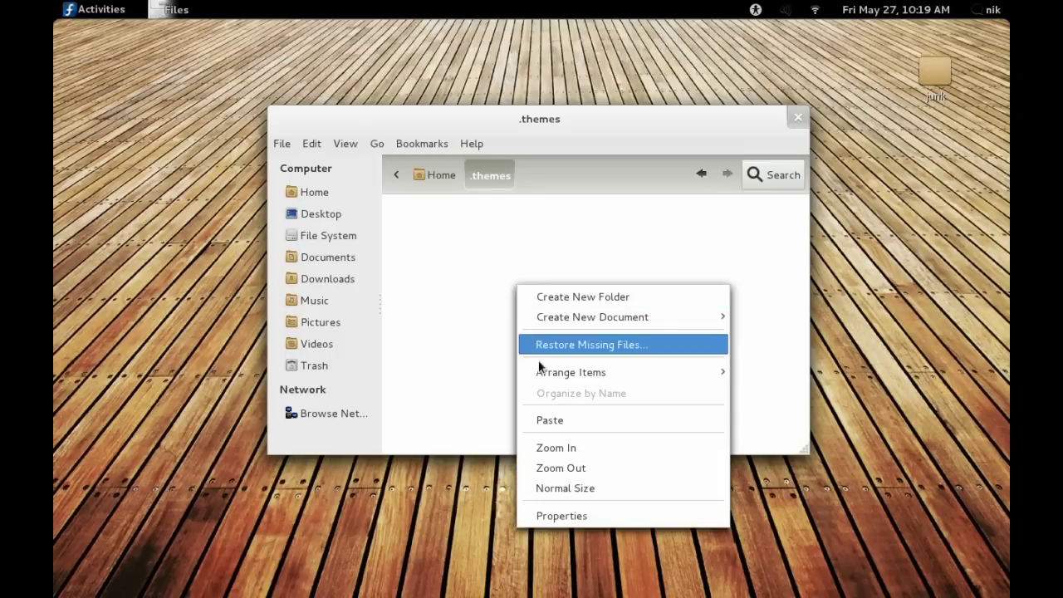
click(555, 421)
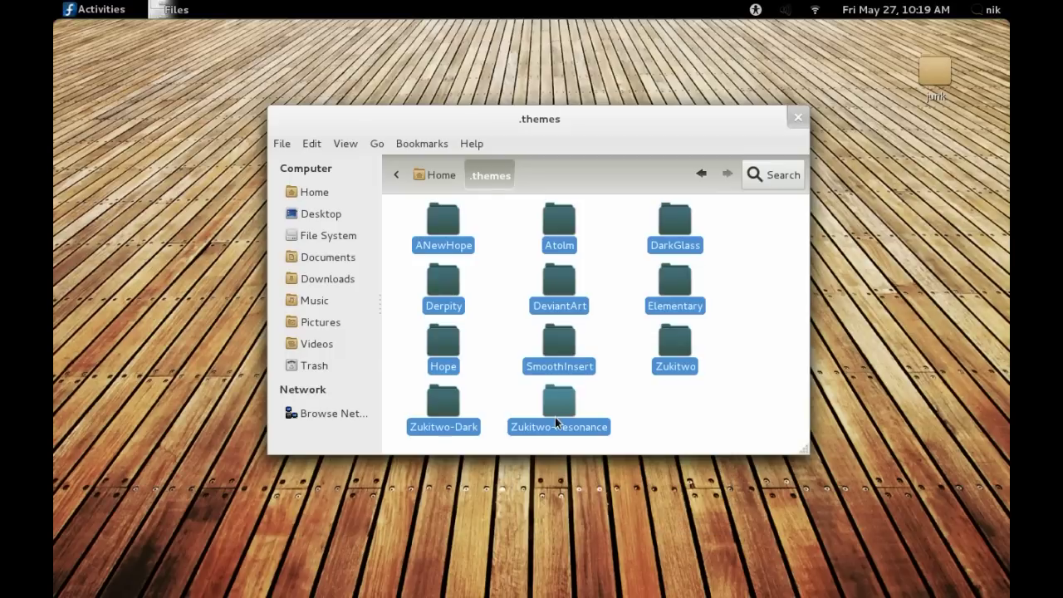
click(636, 419)
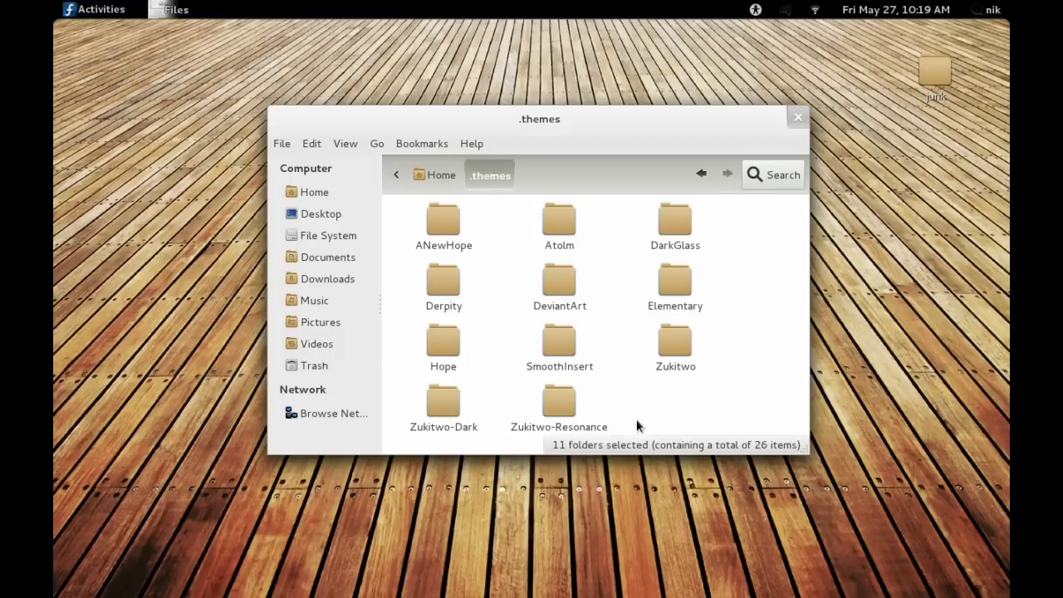
click(438, 174)
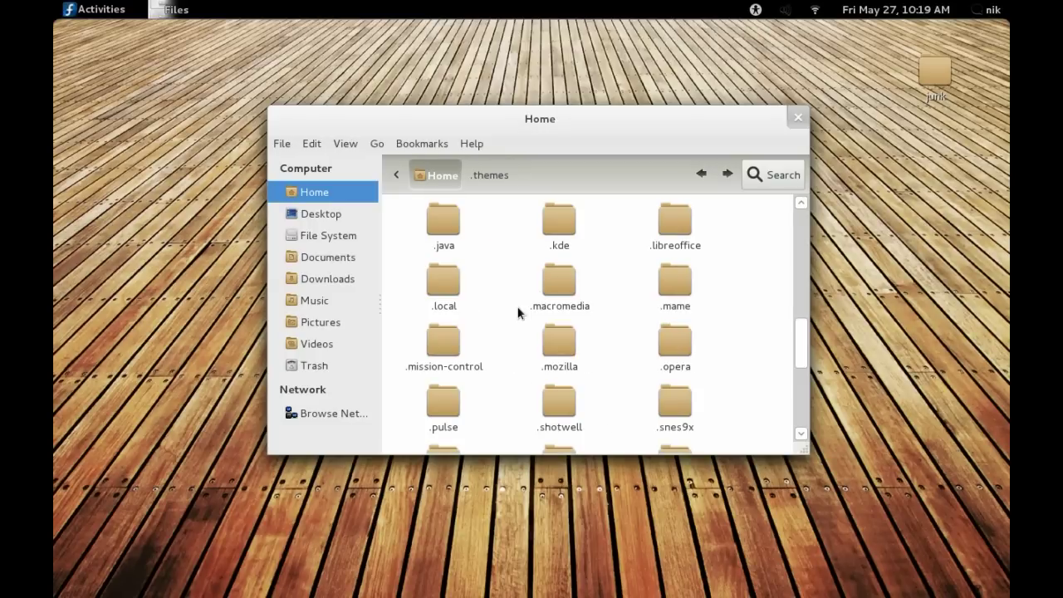
Step: Switch to the Yum Extender window on the first workspace
key(super)
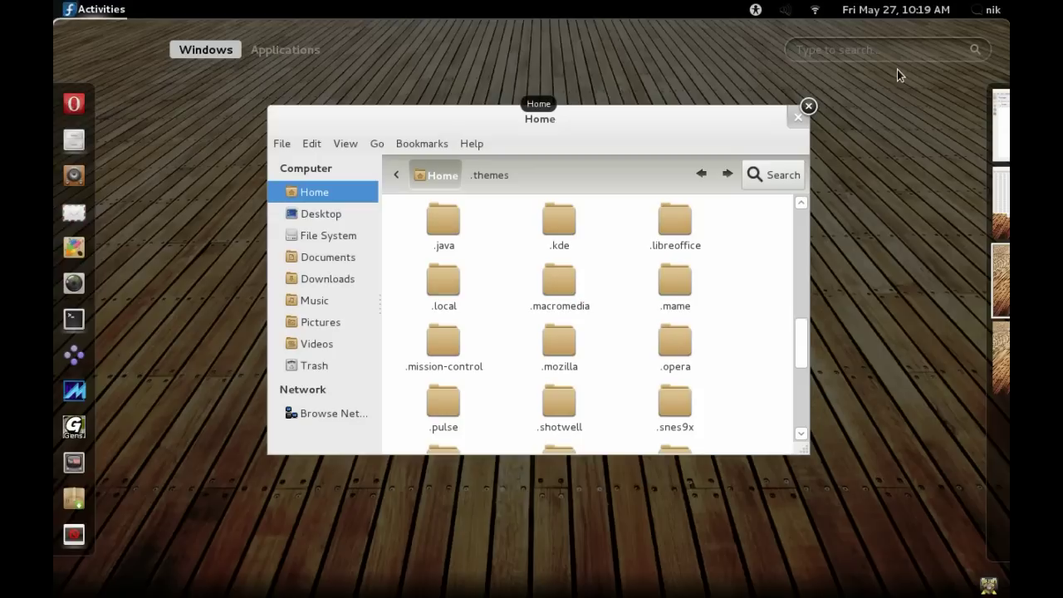
click(973, 158)
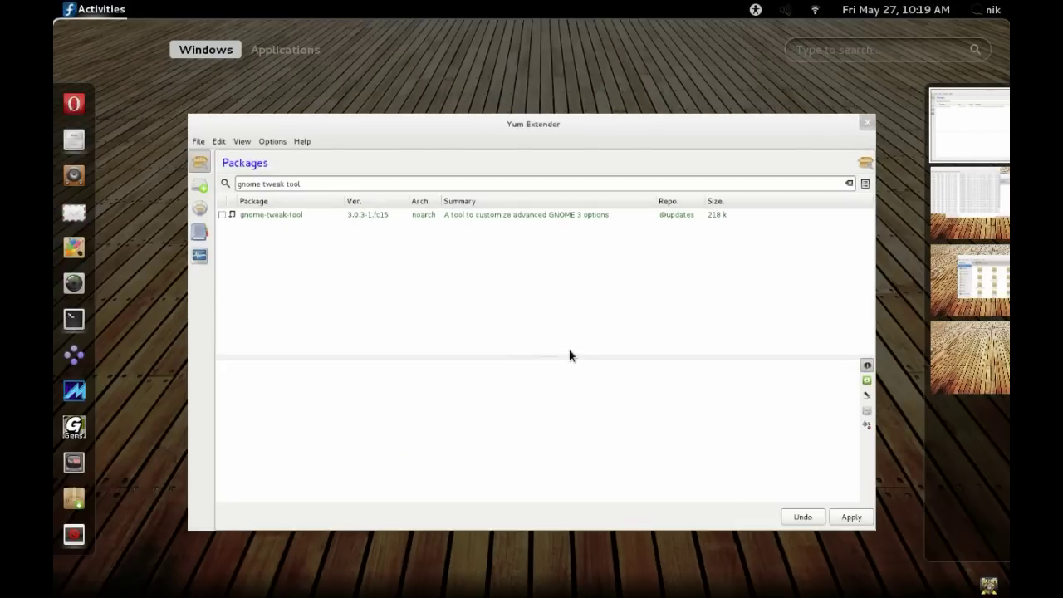
click(569, 355)
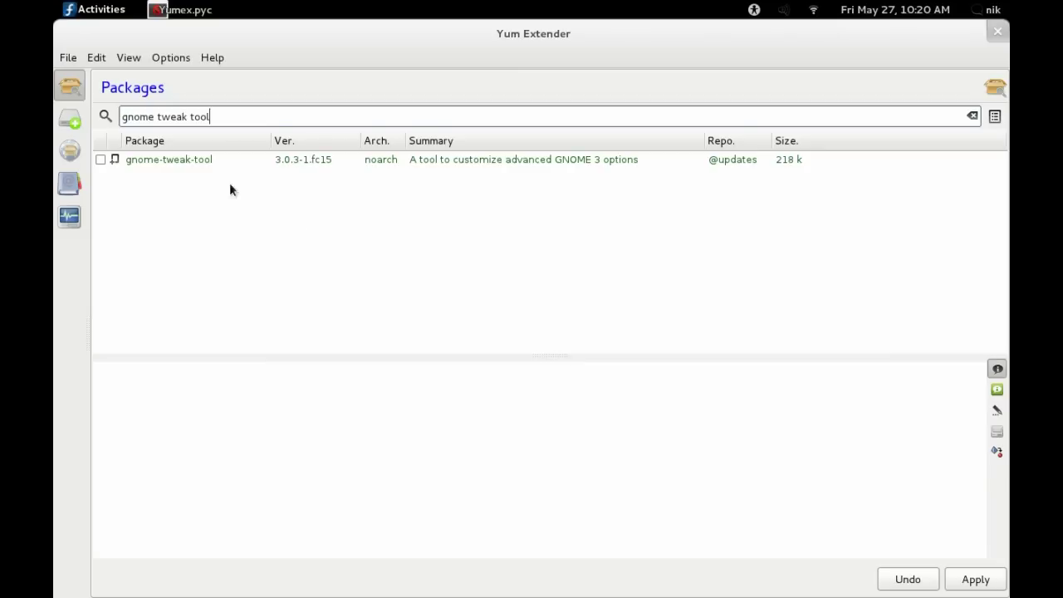
Step: Search the packages for "gnome shell" and read the descriptions of the drive menu and user theme extensions
triple_click(221, 117)
key(BackSpace)
text(gnome )
text(shwe)
key(BackSpace)
key(BackSpace)
text(ell)
key(Return)
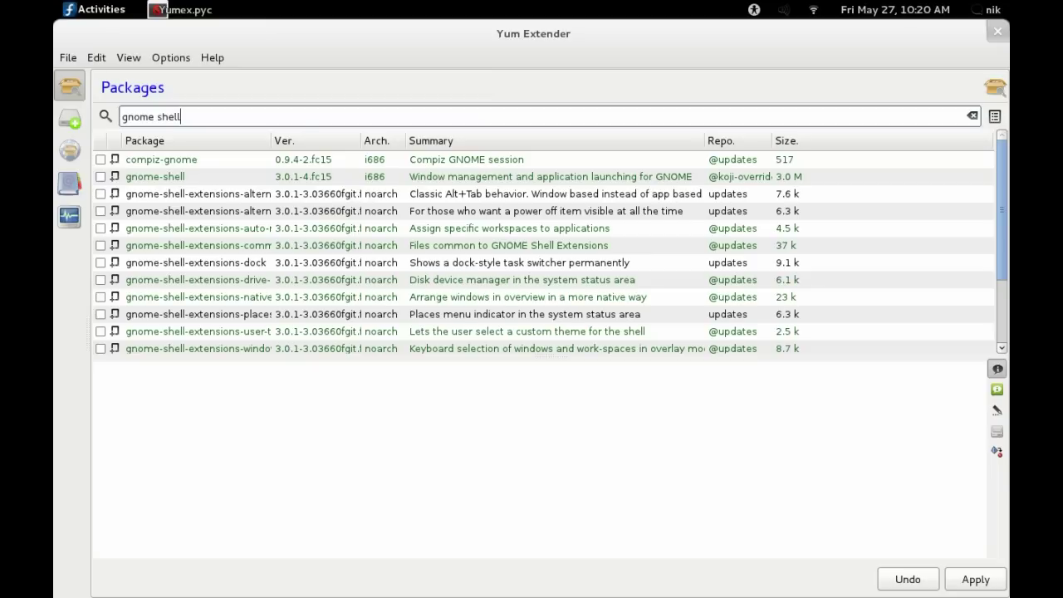
click(152, 274)
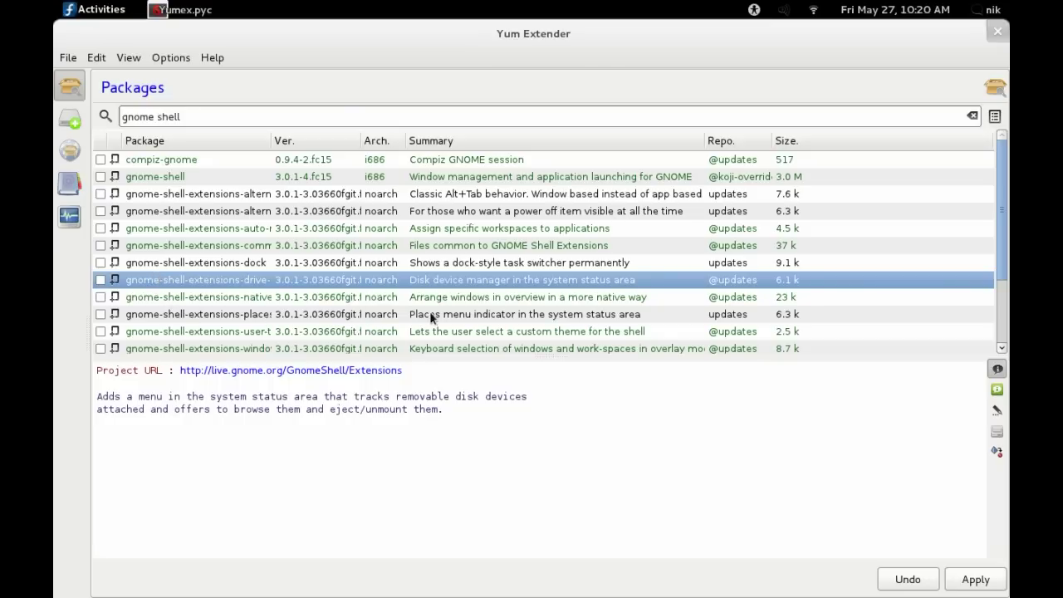
click(471, 330)
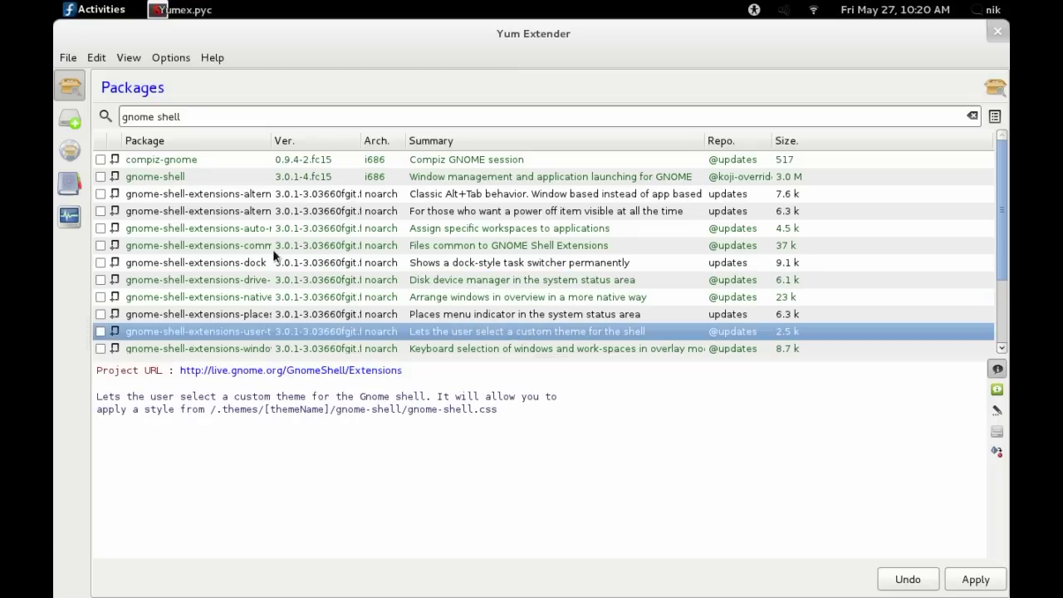
Step: Switch to the workspace holding the Terminal and Videos windows and bring the Terminal to the front
key(super)
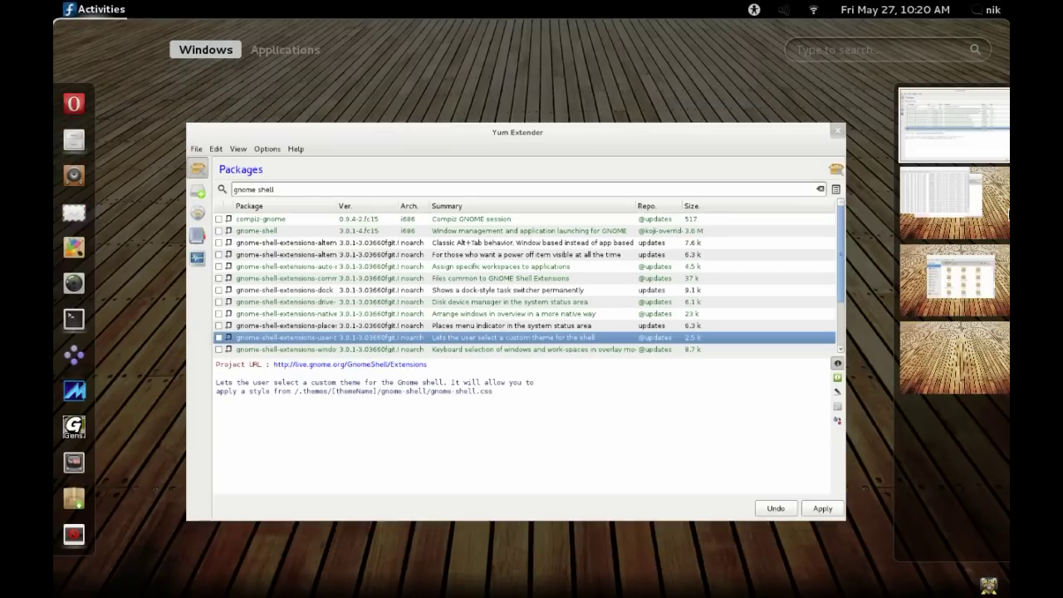
click(979, 208)
click(750, 356)
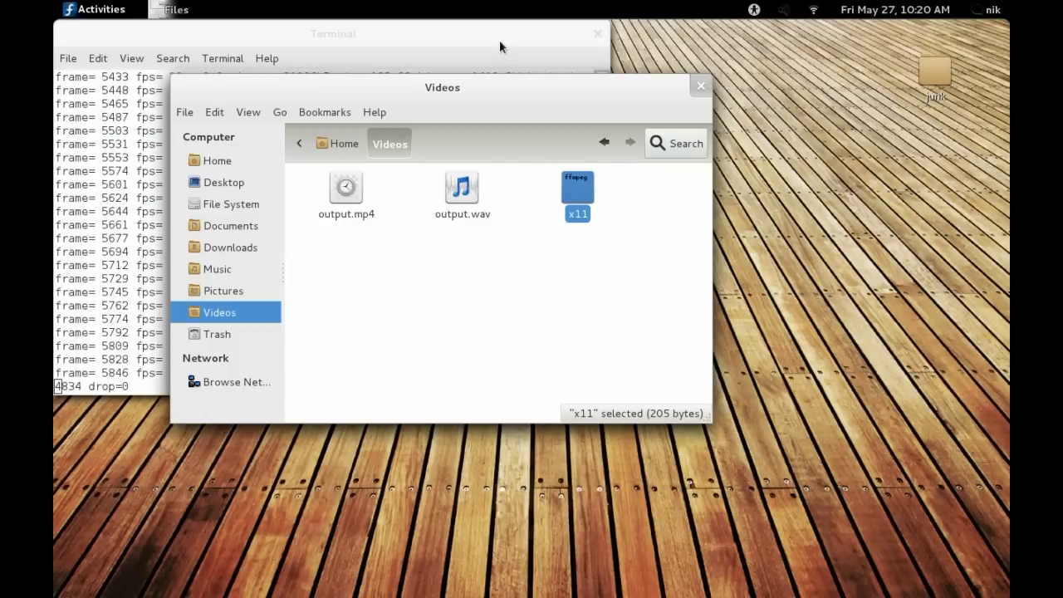
drag(501, 43, 559, 97)
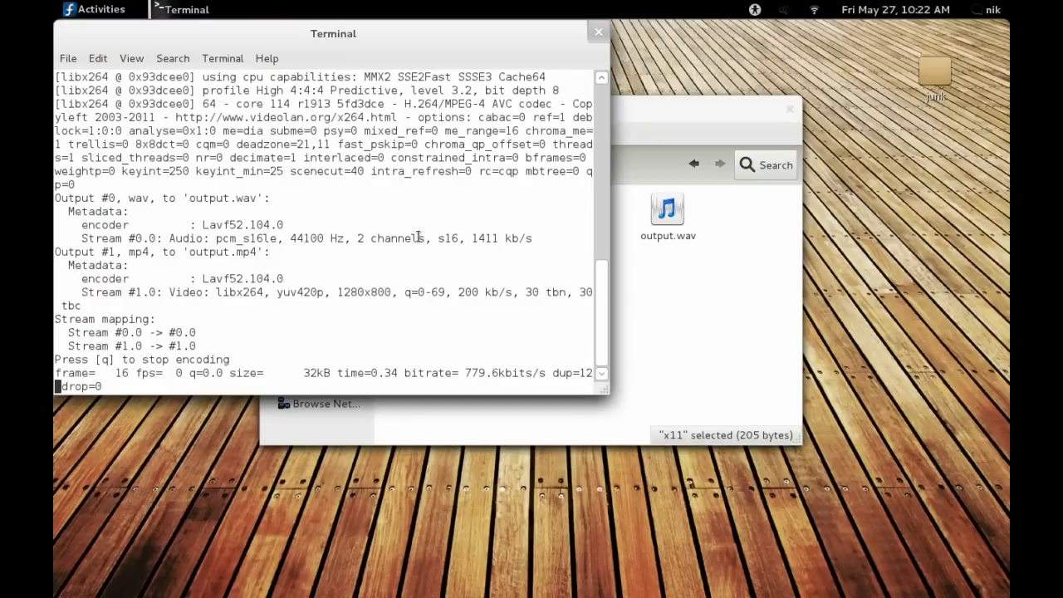
Step: Switch to the empty second workspace, search the applications for "tweak" and launch Tweak Advanced Settings
key(super)
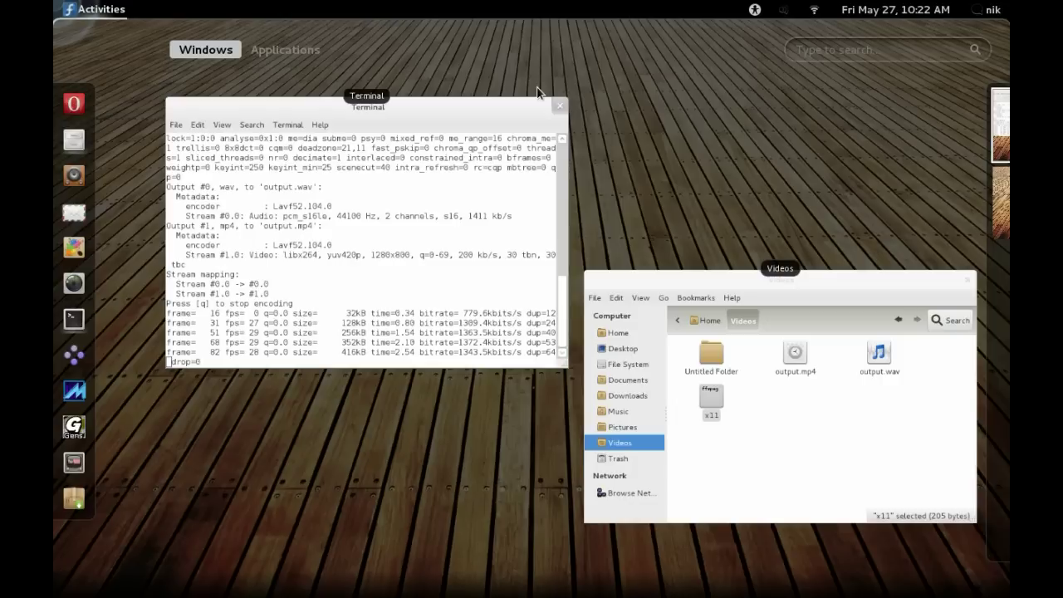
click(965, 210)
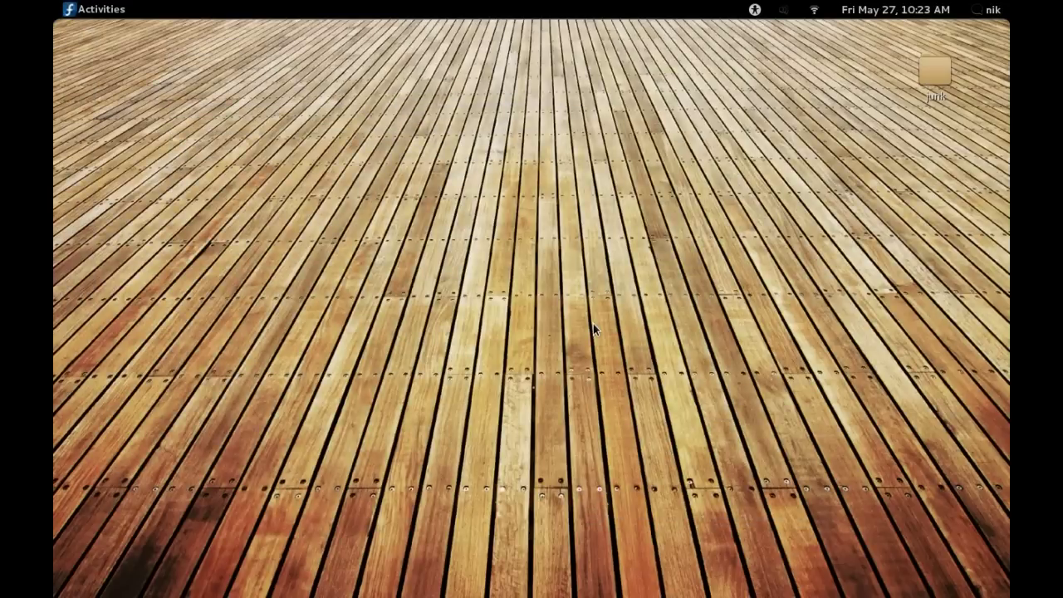
key(super)
text(gn)
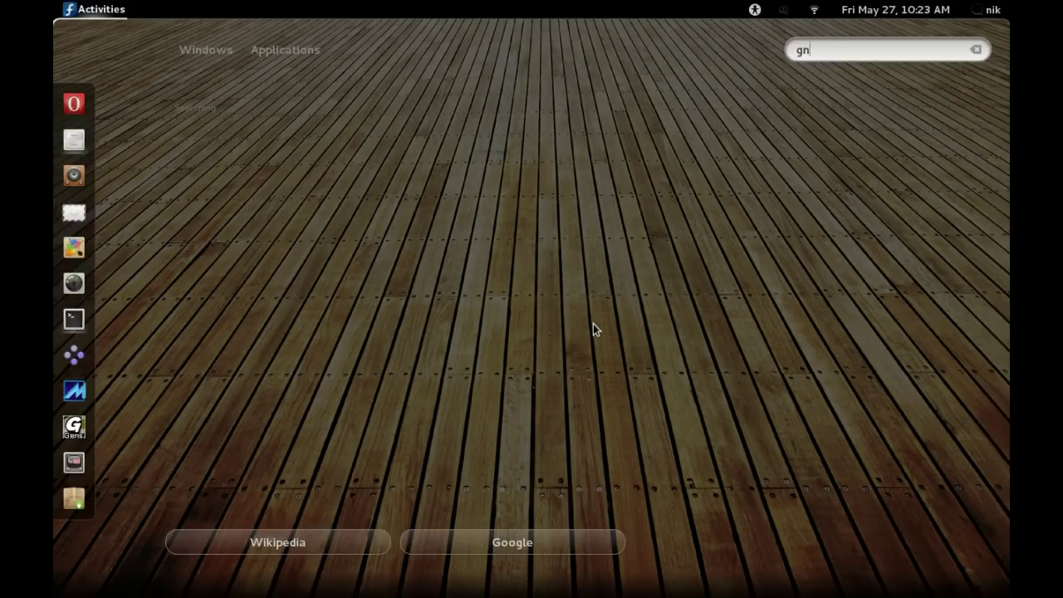
key(BackSpace)
key(BackSpace)
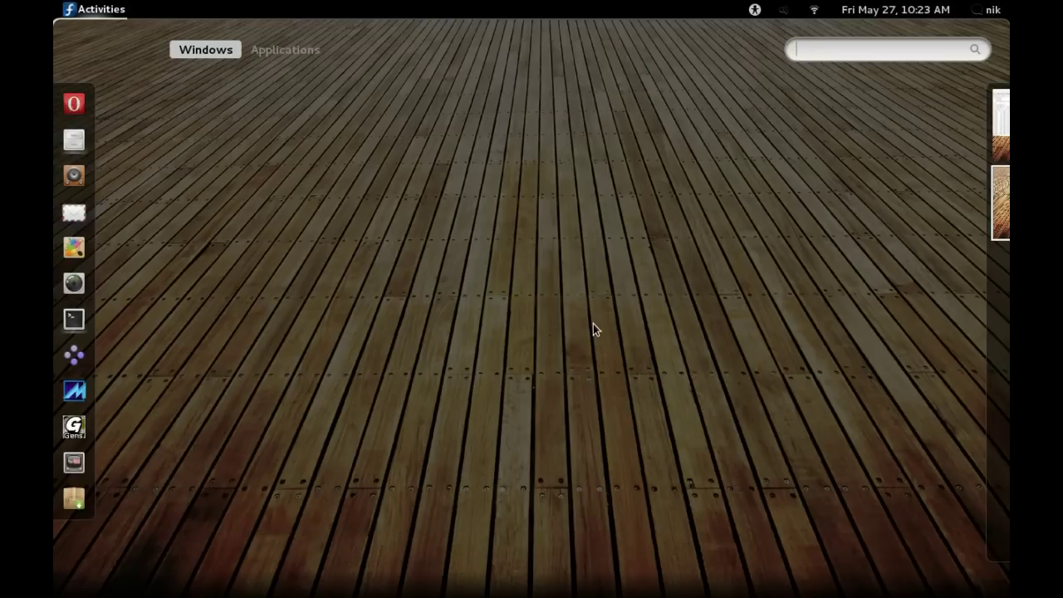
text(tw)
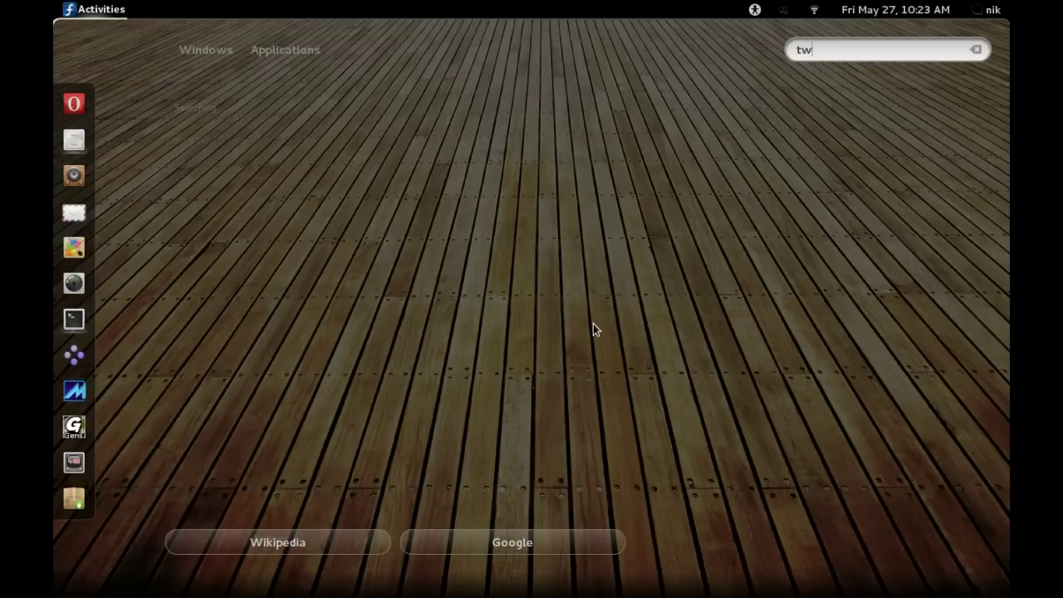
text(eak)
key(Return)
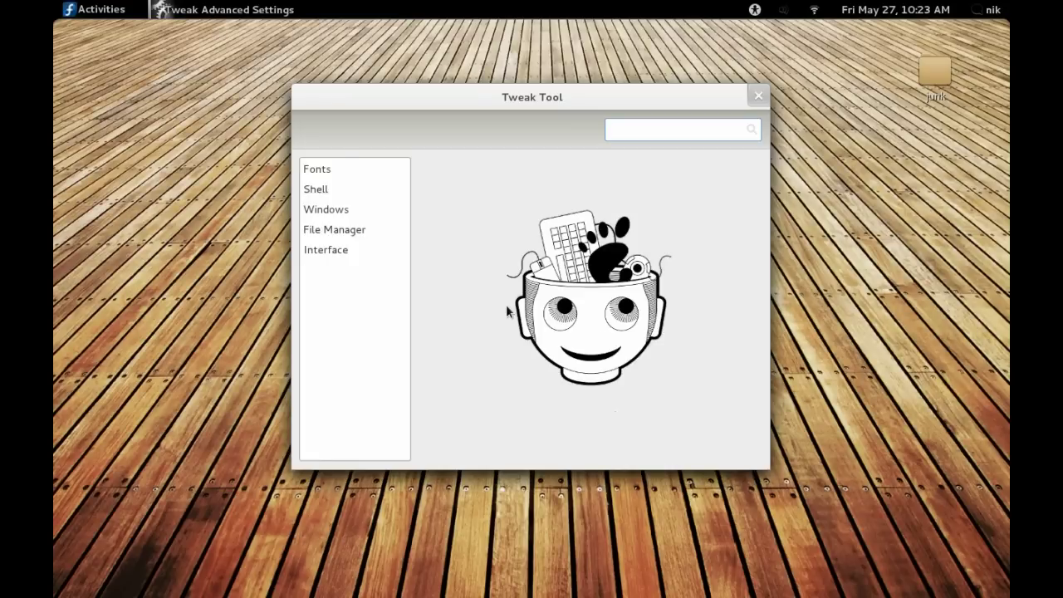
Step: Set the Shell theme to Elementary in the Shell settings
click(336, 191)
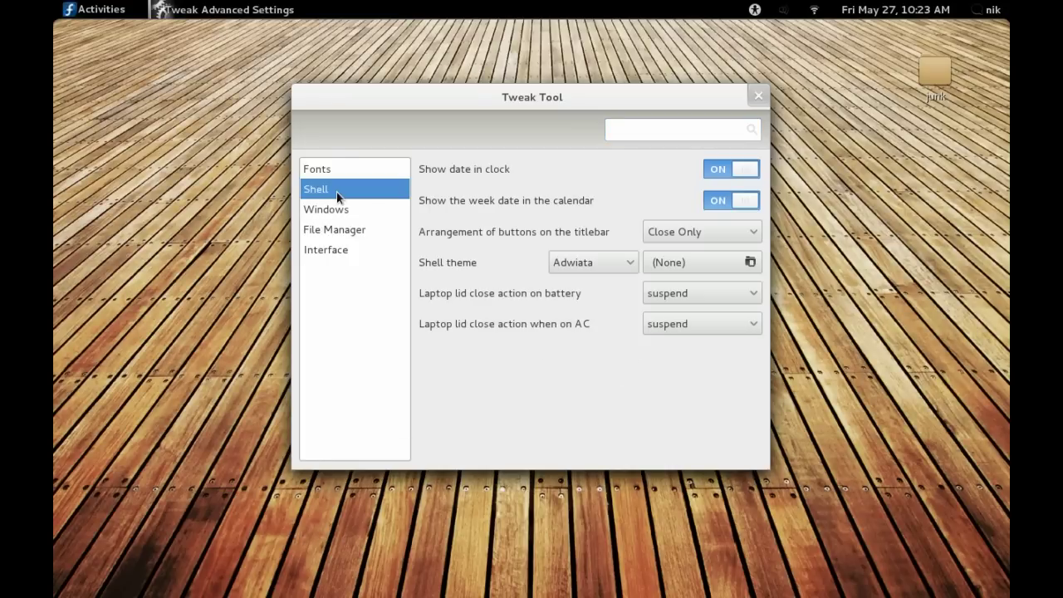
click(576, 263)
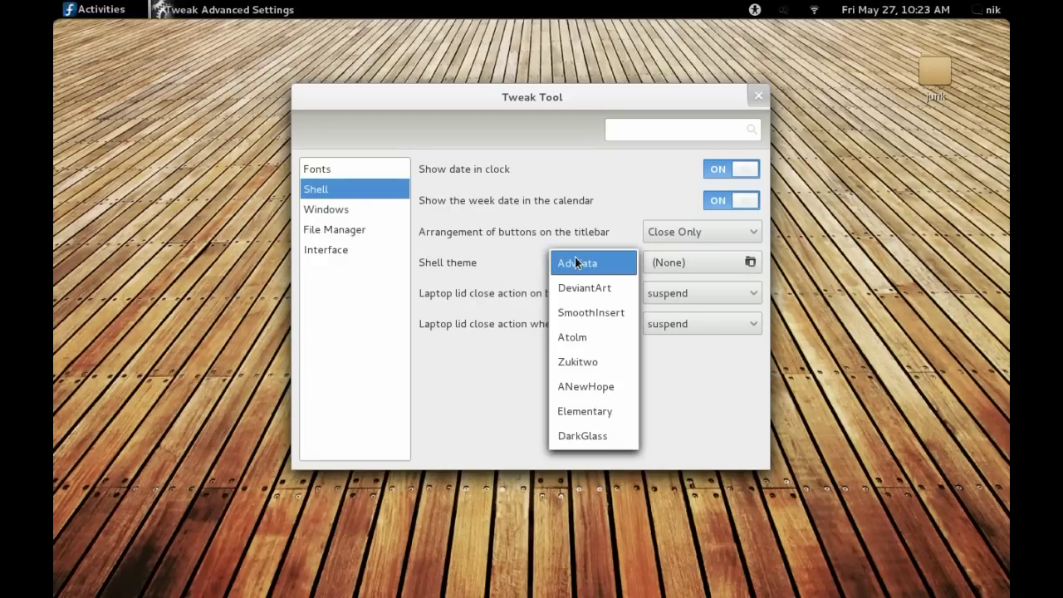
click(591, 411)
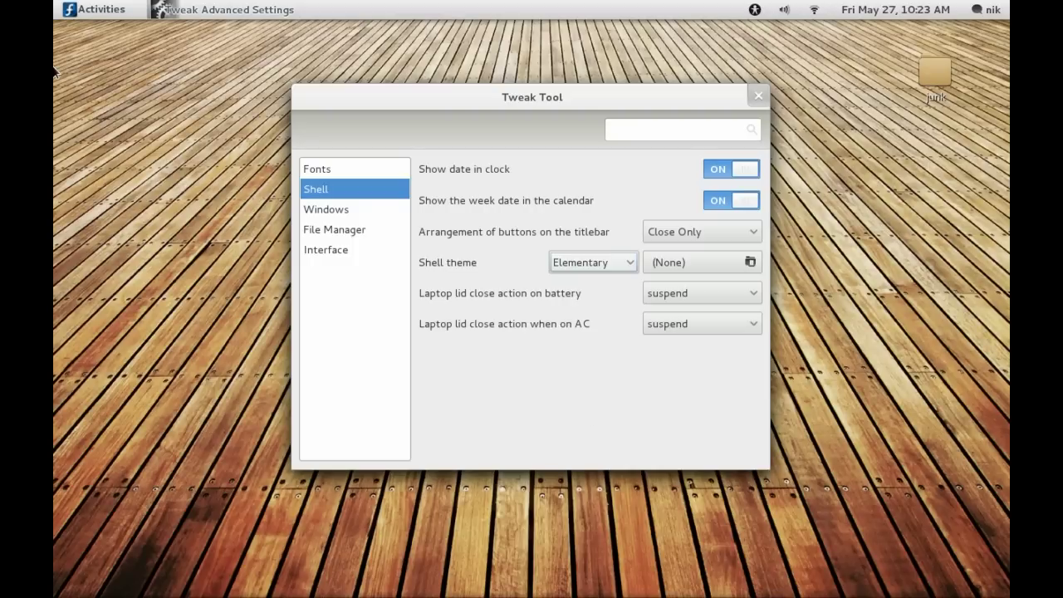
mouse_move(54, 3)
click(424, 293)
Step: Set the current window theme to Glossy in the Windows settings
click(339, 214)
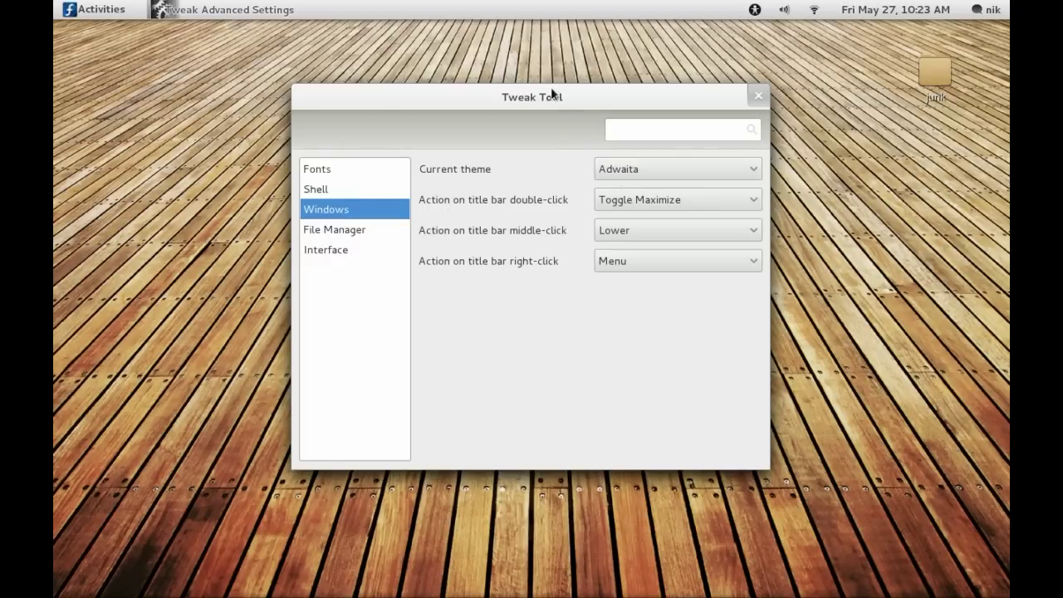
drag(552, 93, 590, 139)
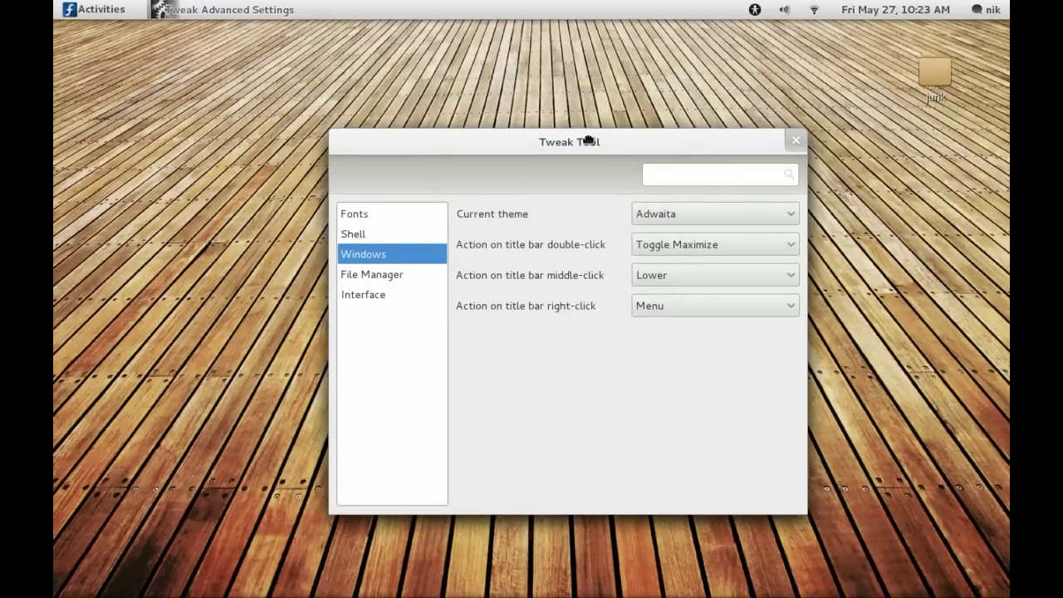
click(681, 214)
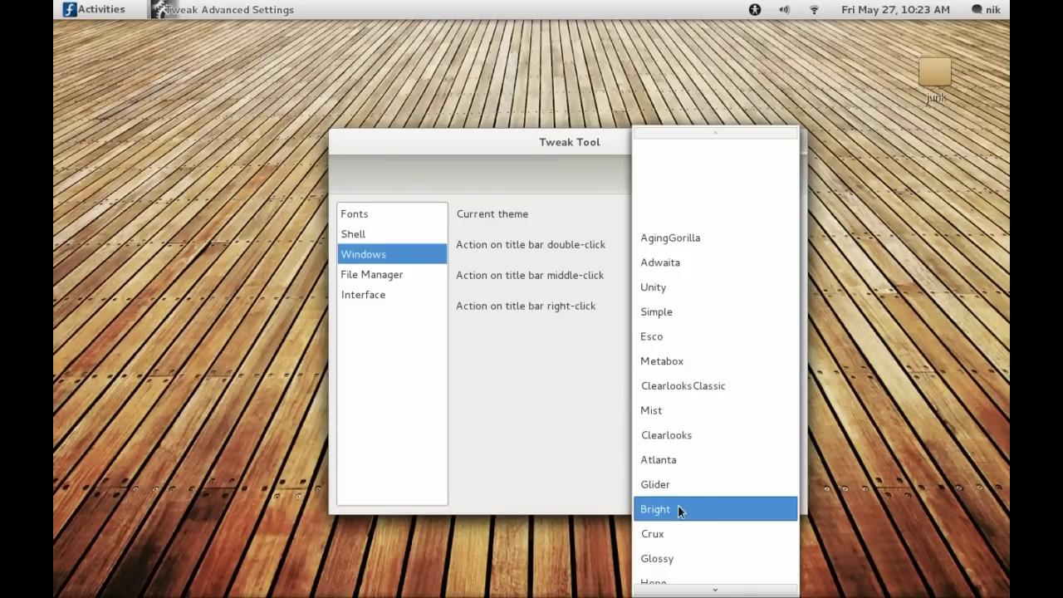
click(674, 556)
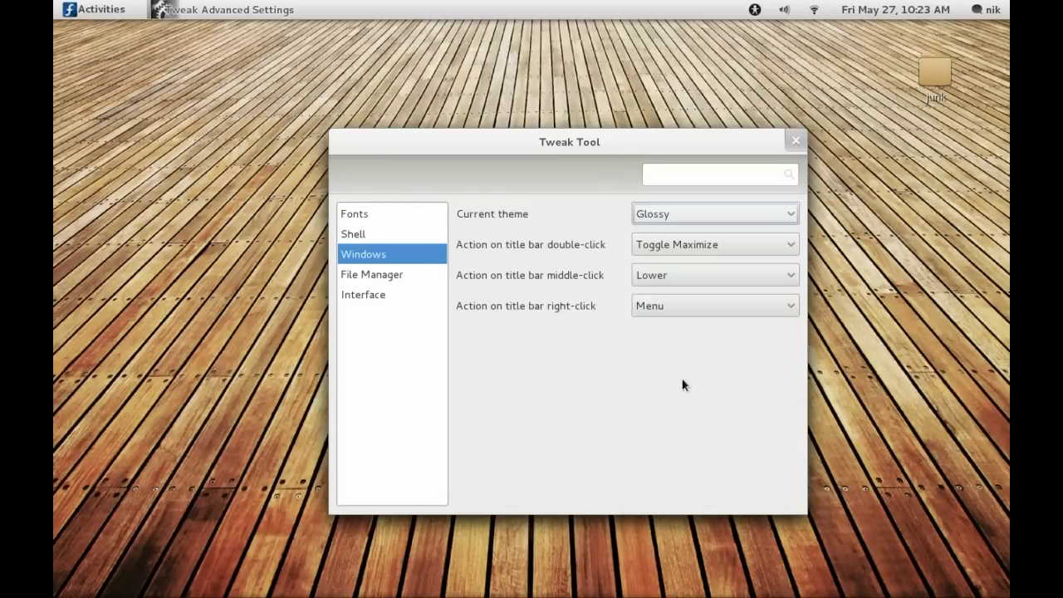
Step: Set the Gtk+ theme to Zukitwo-Dark in the Interface settings and close Tweak Tool
click(385, 293)
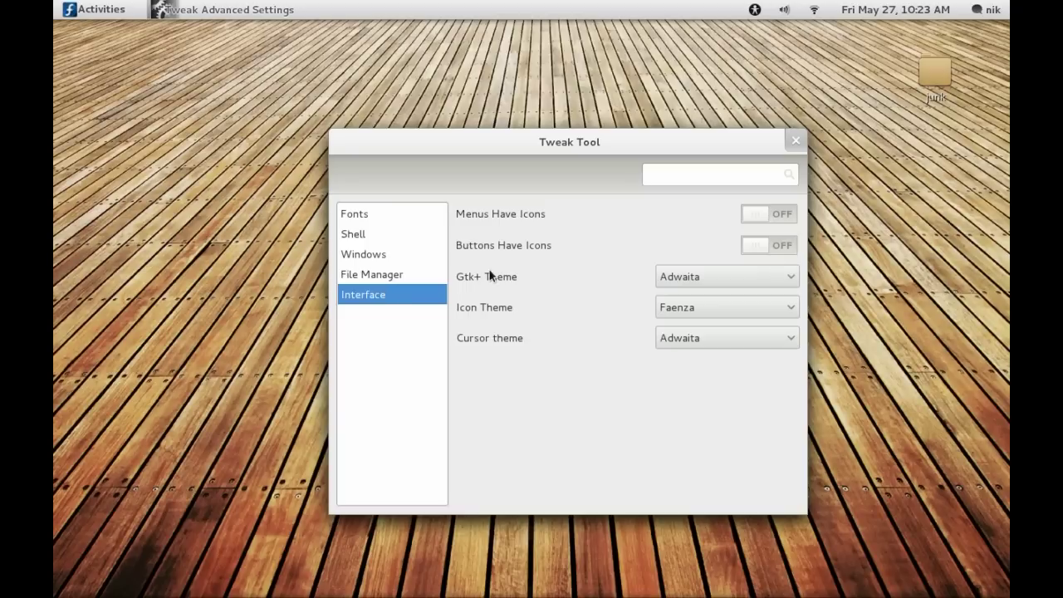
drag(598, 145, 593, 145)
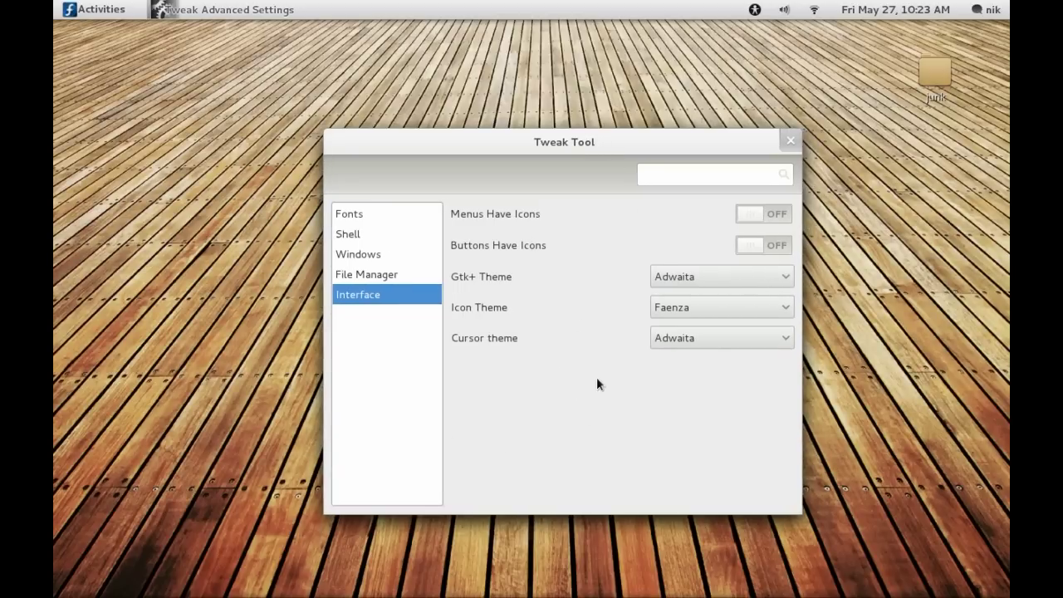
click(700, 277)
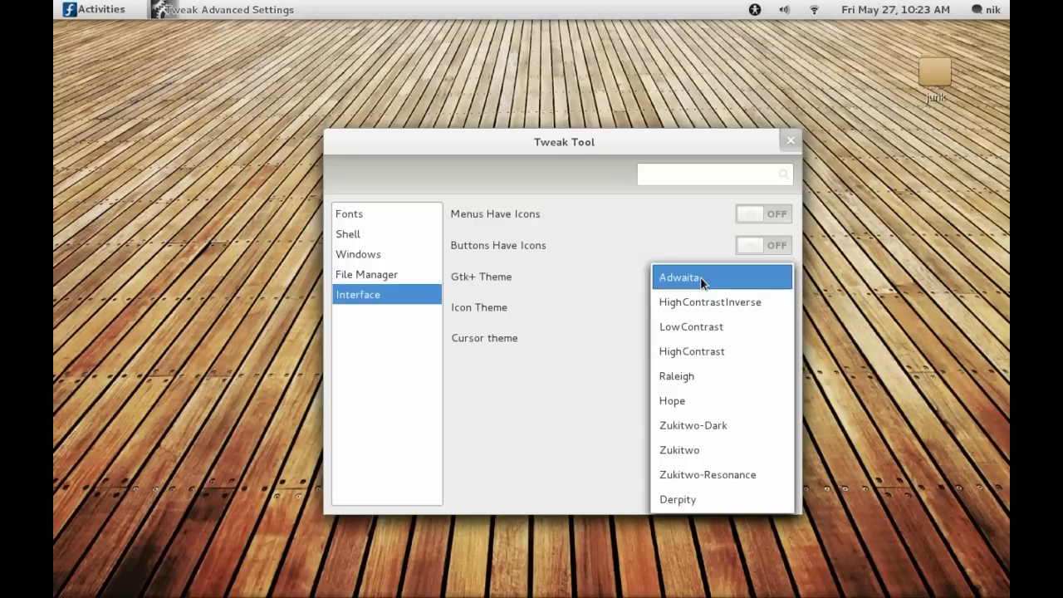
click(721, 425)
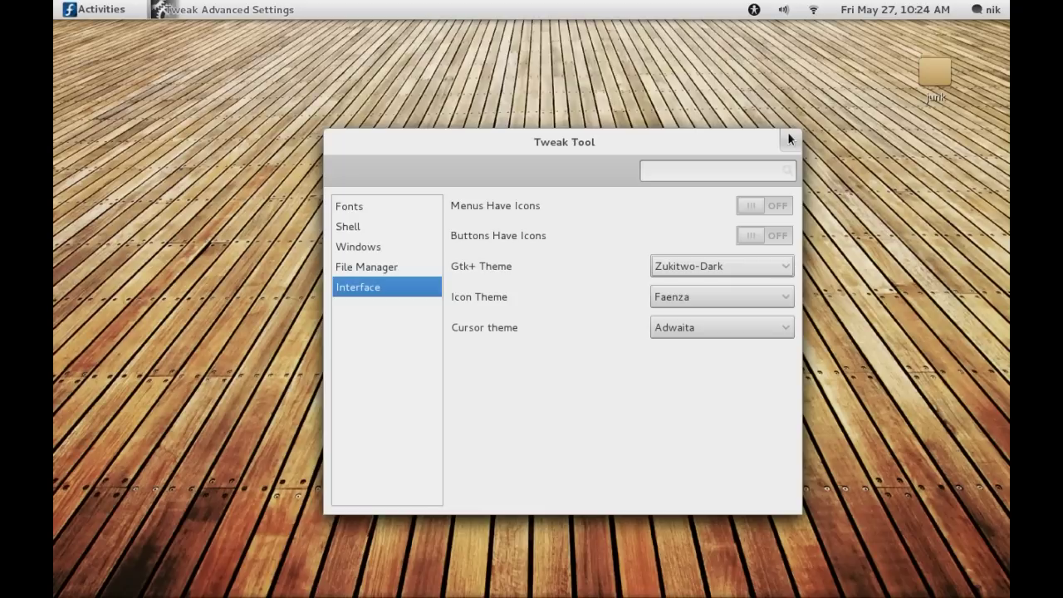
click(789, 139)
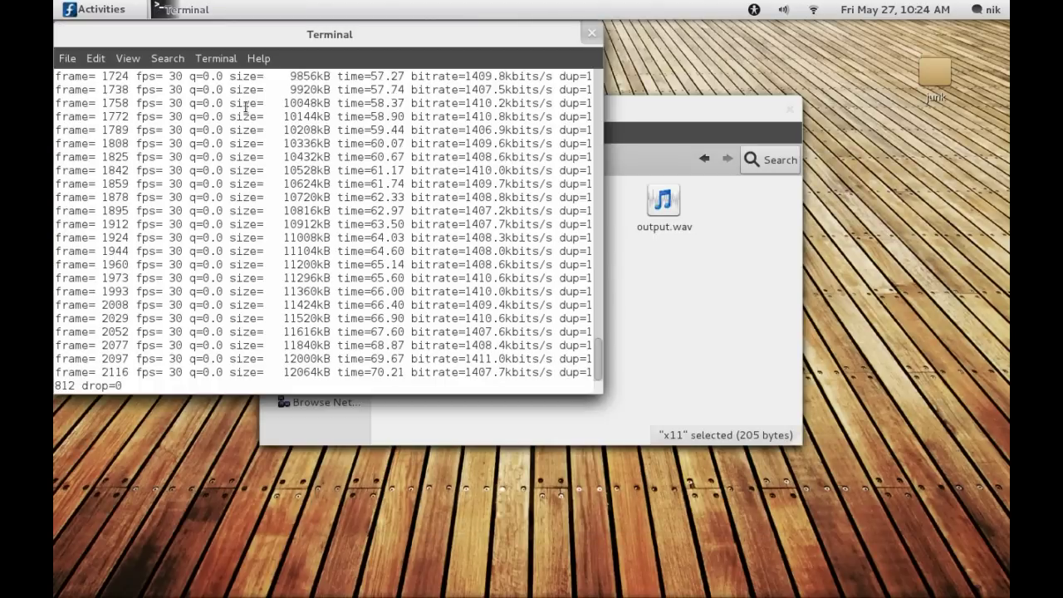
Step: Move the Terminal window aside, bring the Videos folder window to the front and reposition it
drag(239, 26, 461, 183)
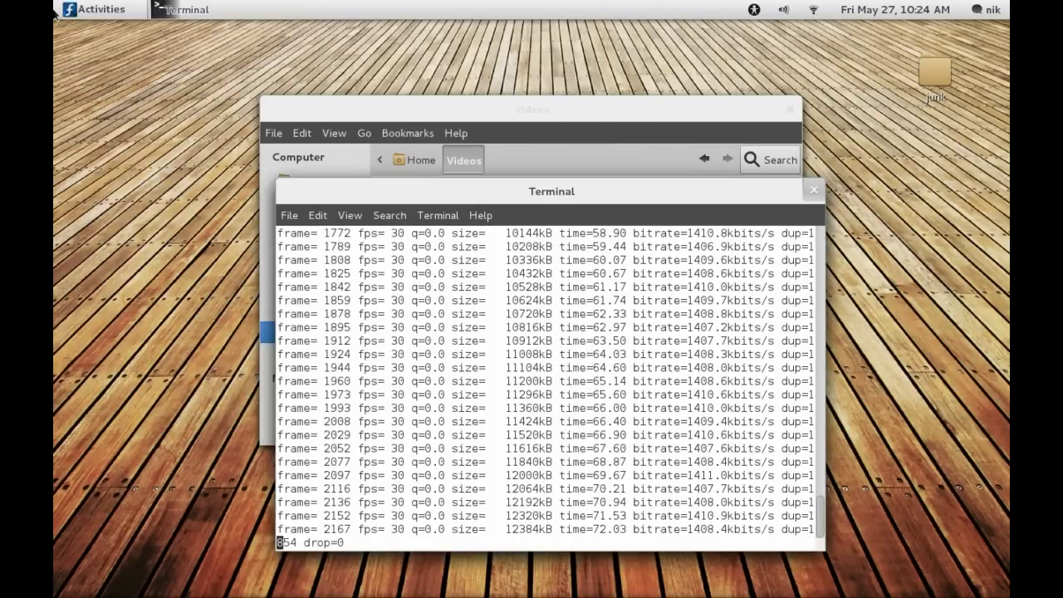
mouse_move(55, 13)
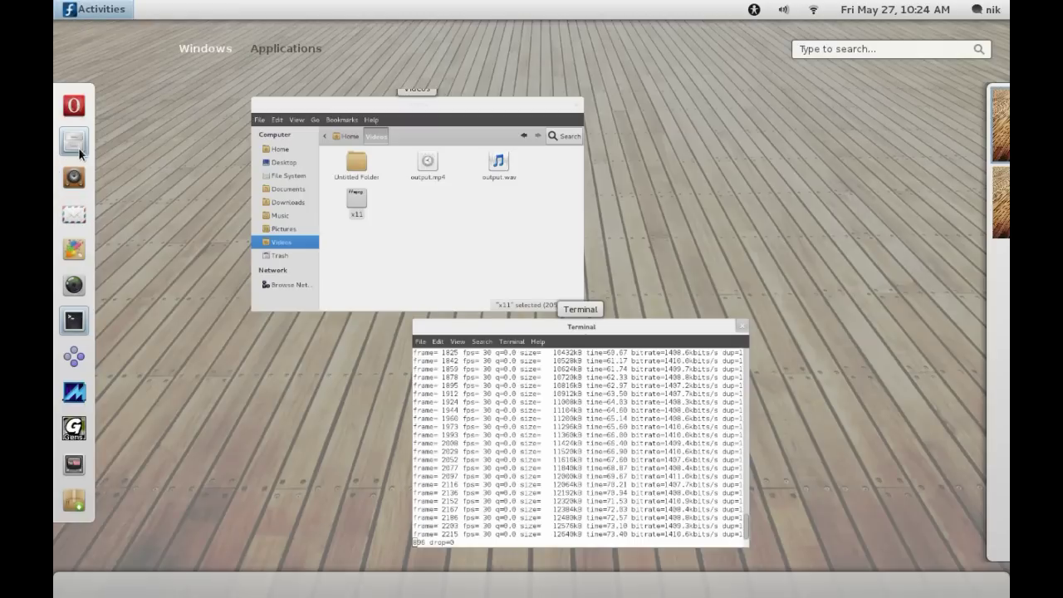
click(78, 147)
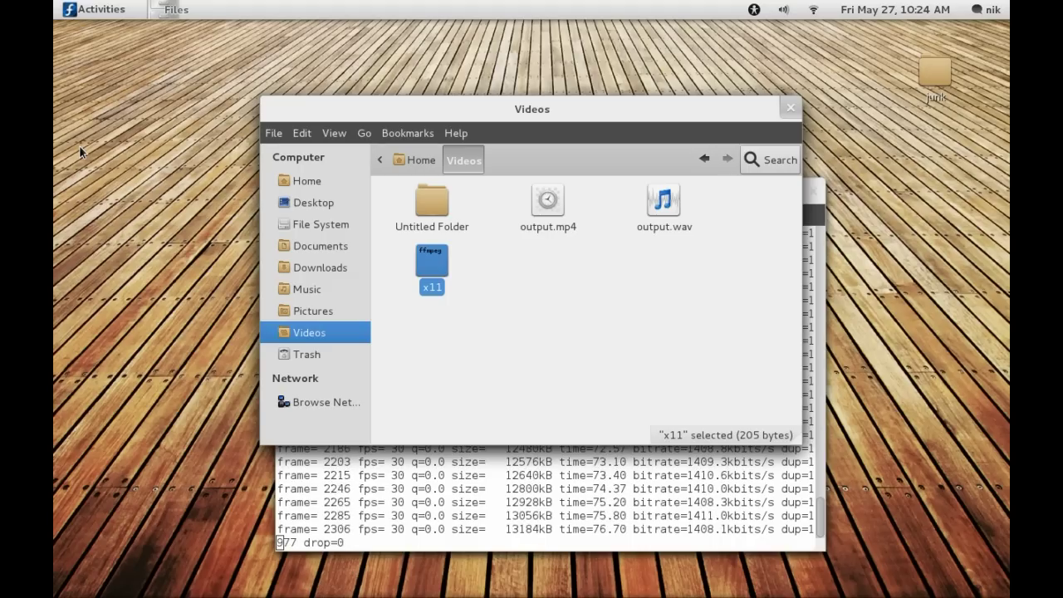
drag(384, 113, 329, 119)
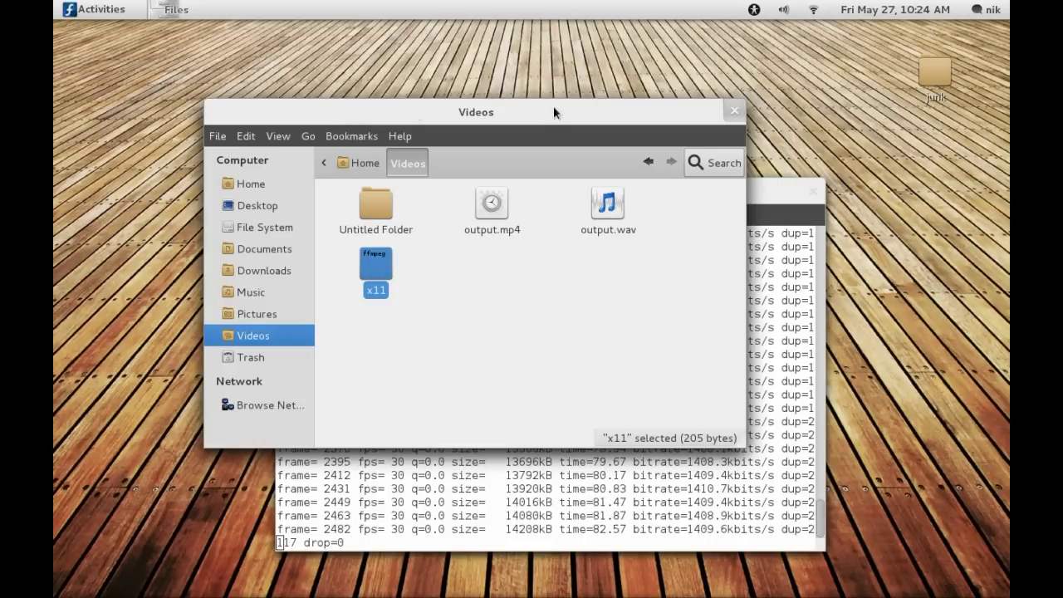
Step: Restart GNOME Shell with the run command "r" and reposition the Terminal and Videos windows
key(alt+F2)
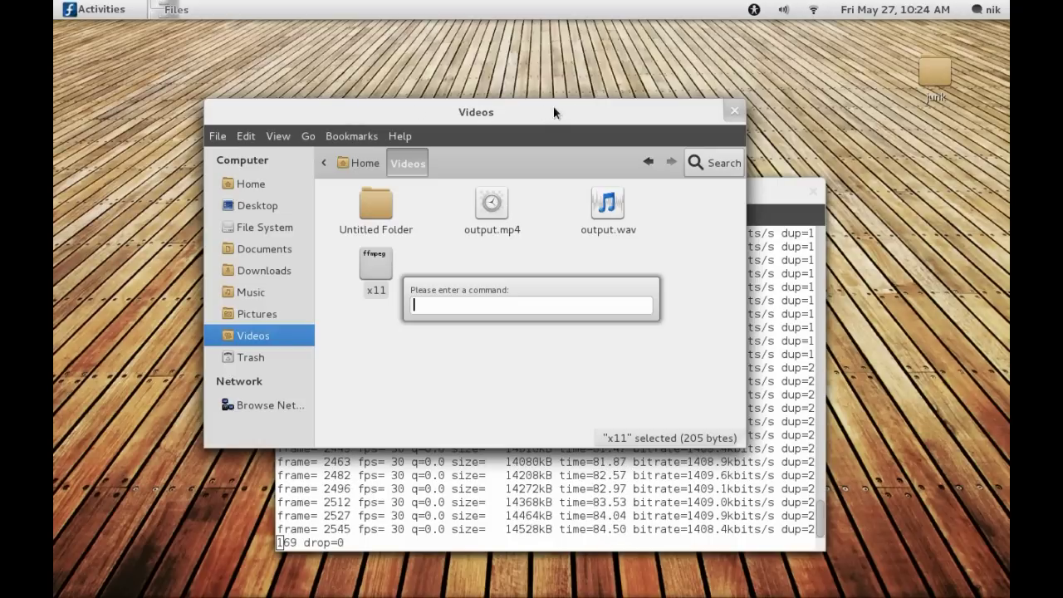
text(r)
key(Return)
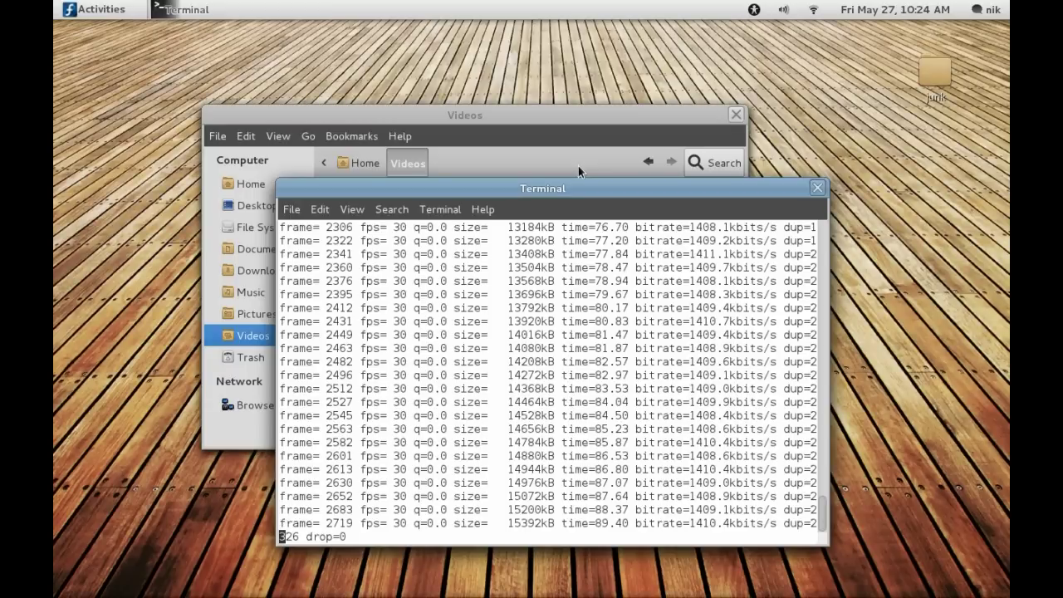
drag(577, 193, 565, 163)
drag(539, 114, 559, 124)
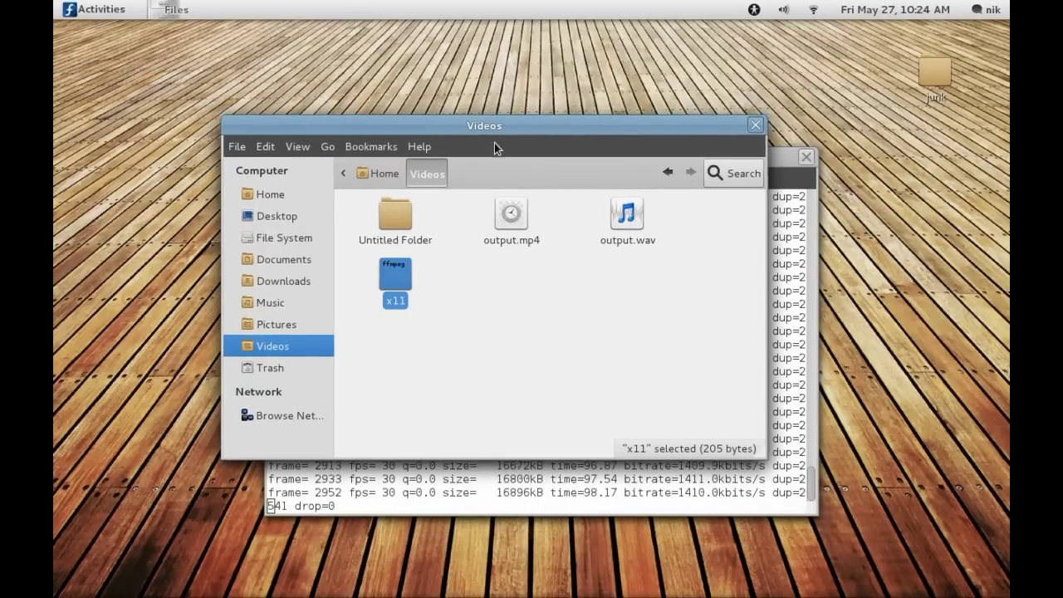
Step: Open the hidden .icons folder in Home, look through its icon theme folders and close the window
click(290, 191)
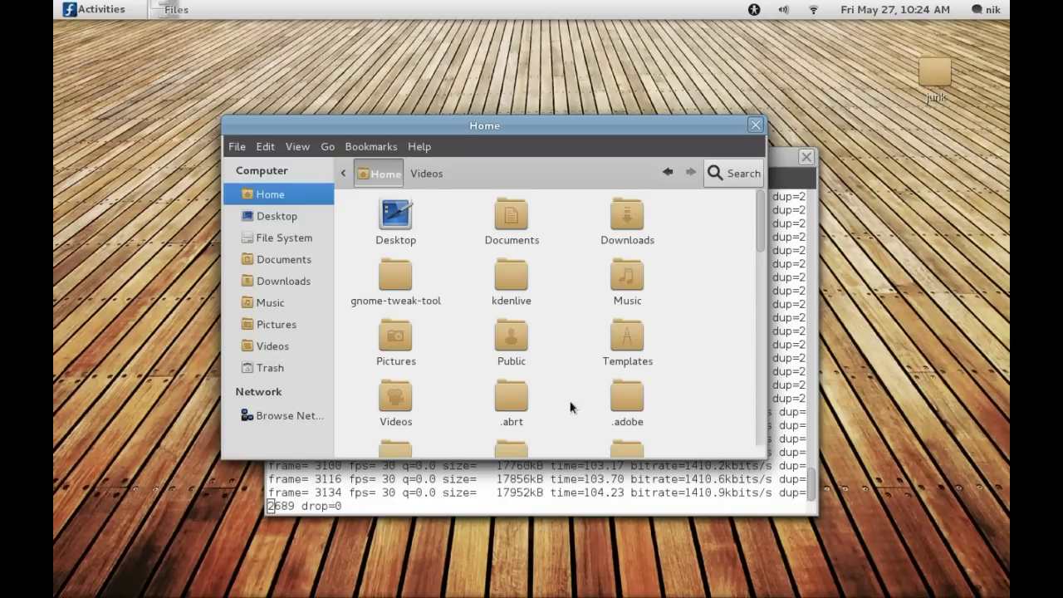
text(.i)
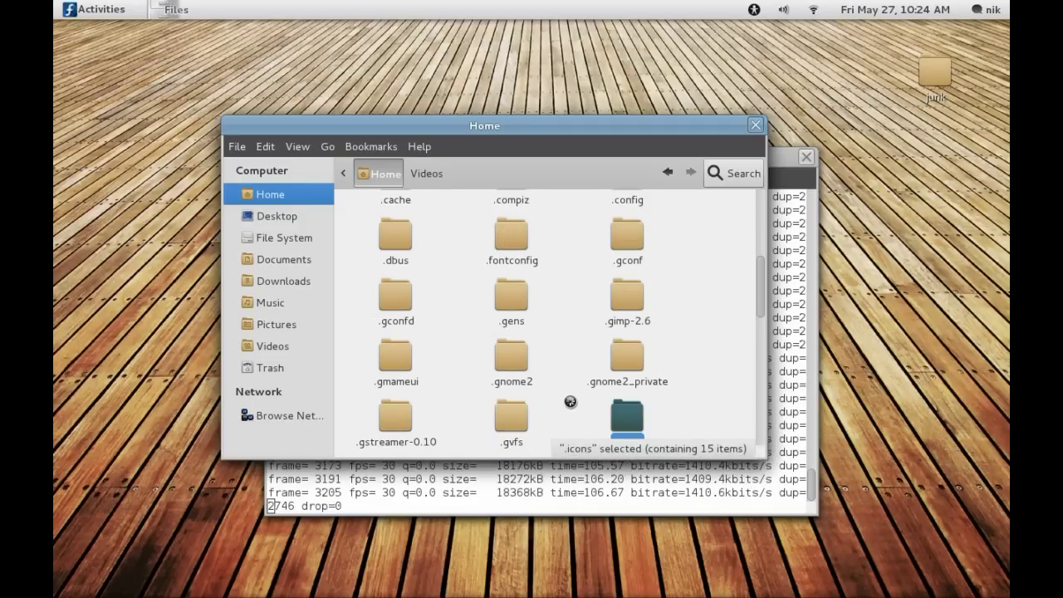
key(Return)
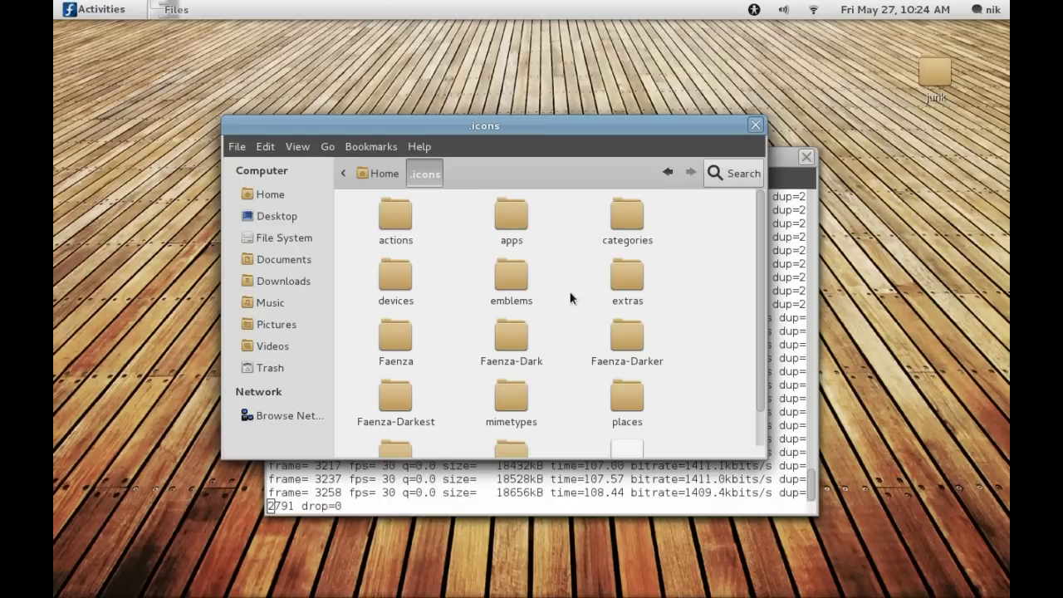
scroll(570, 297, down, 1)
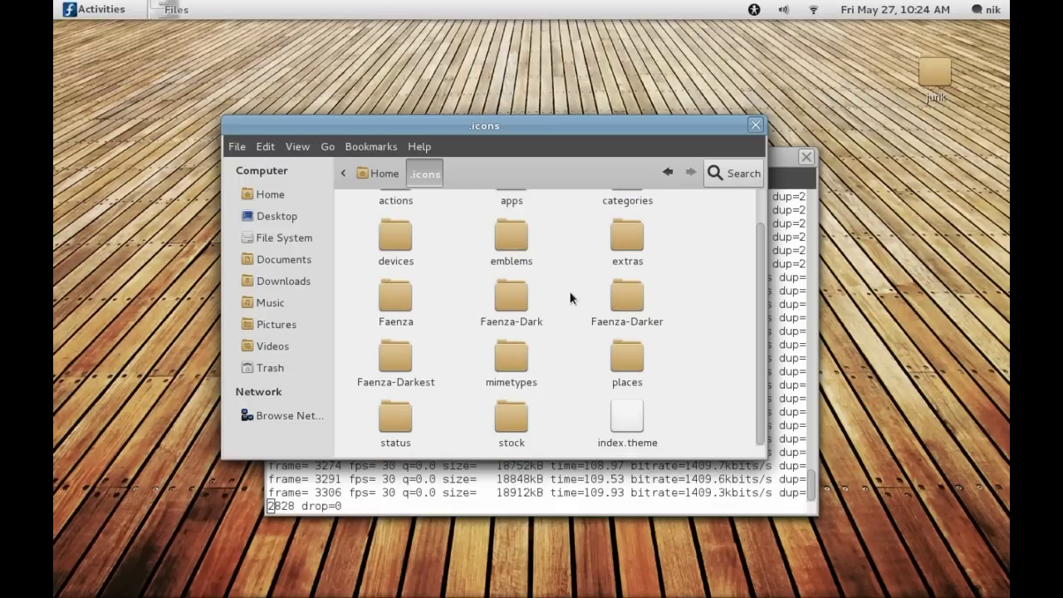
scroll(570, 298, up, 1)
scroll(569, 297, down, 1)
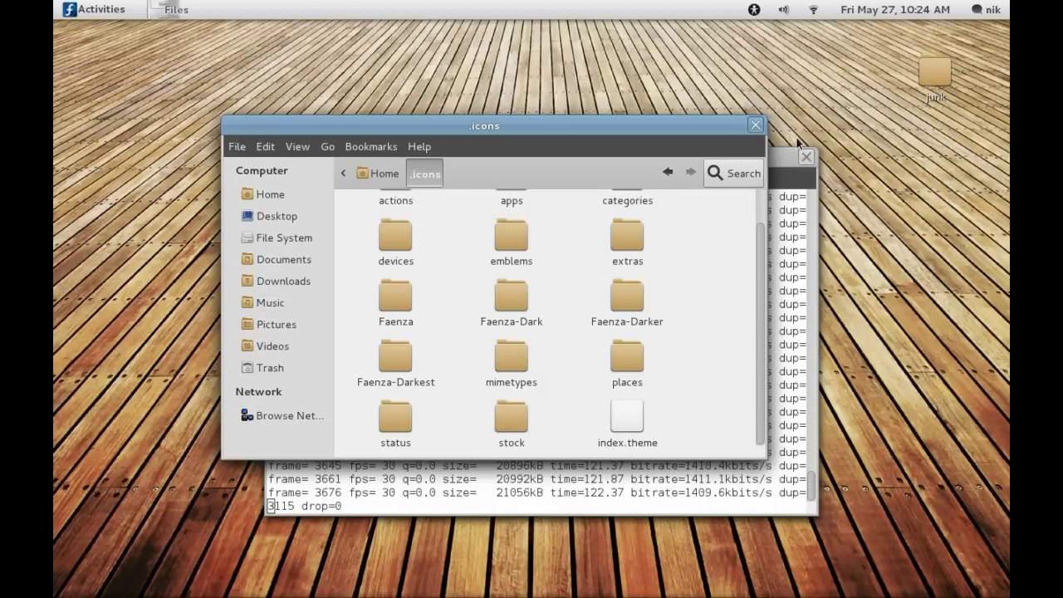
click(755, 125)
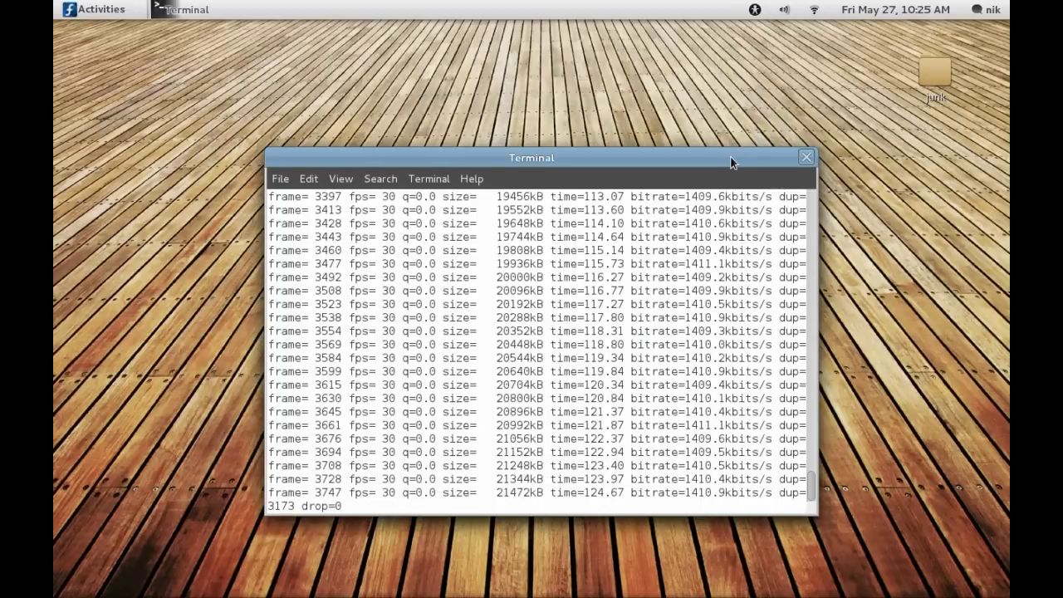
Step: Move the Terminal window aside and open a new file manager window on the Home folder
drag(730, 162, 830, 93)
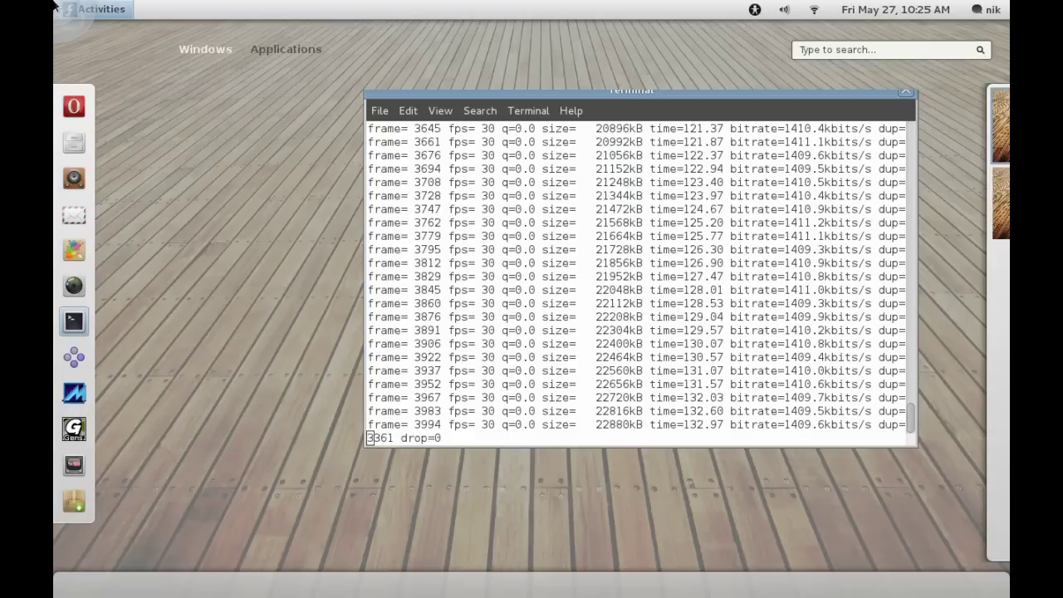
click(142, 97)
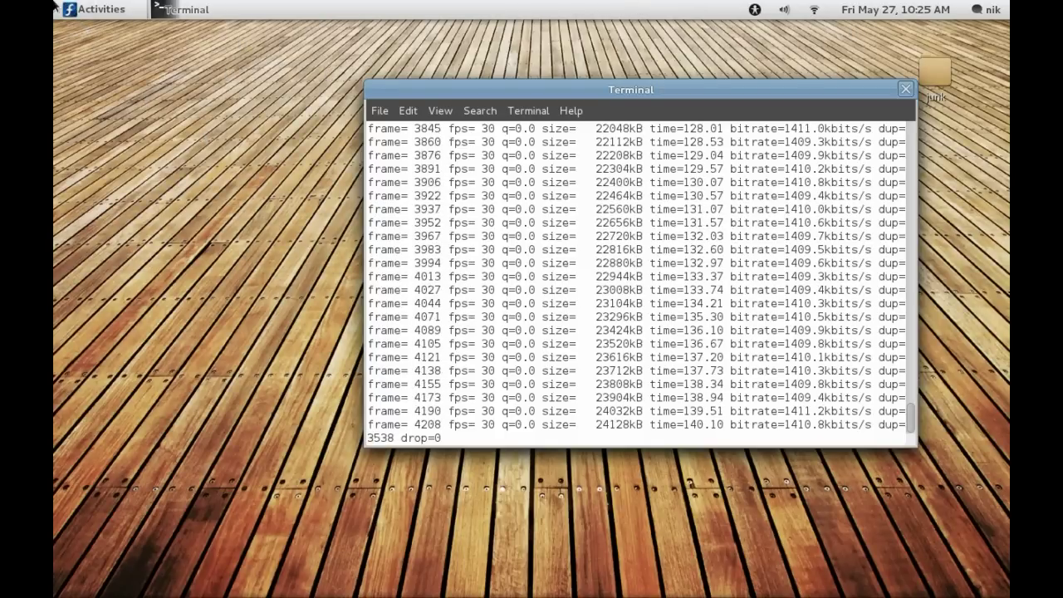
mouse_move(54, 5)
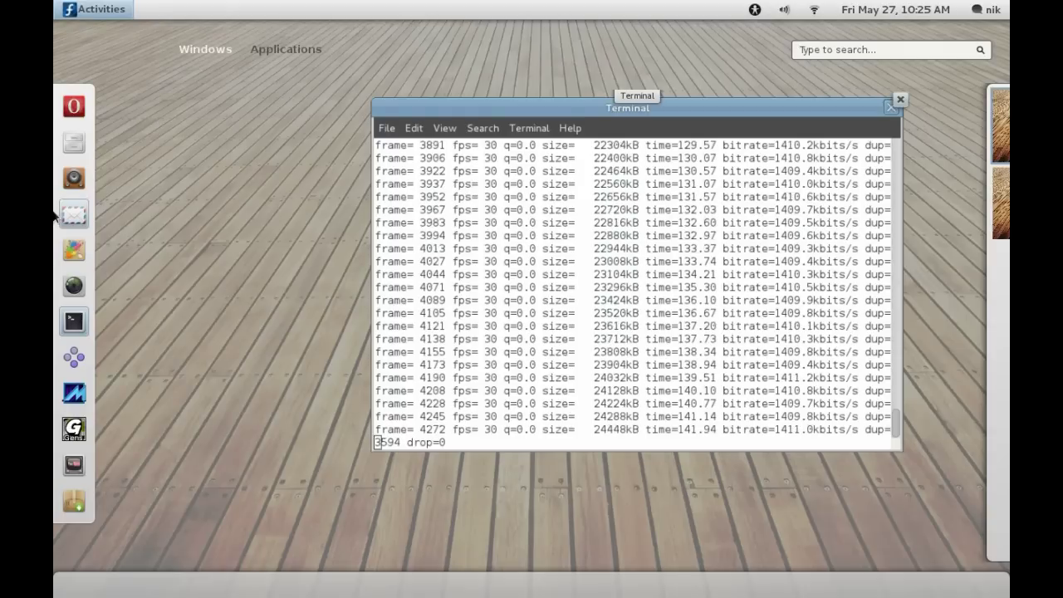
click(73, 139)
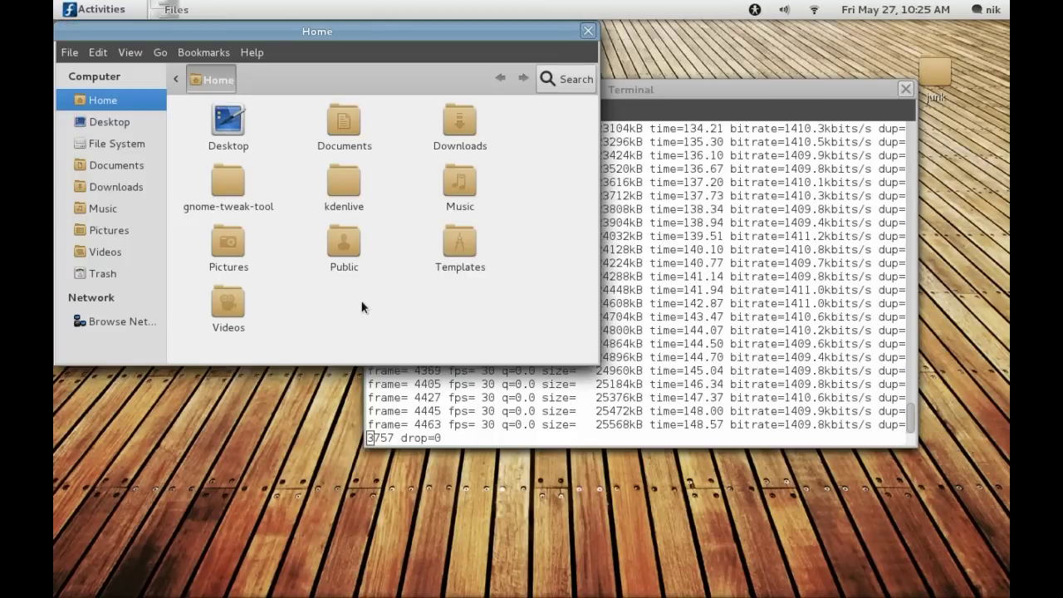
Step: Show hidden files in Home and open the shell extensions folder at .local/share/gnome-shell/extensions
key(ctrl+h)
text(.lo)
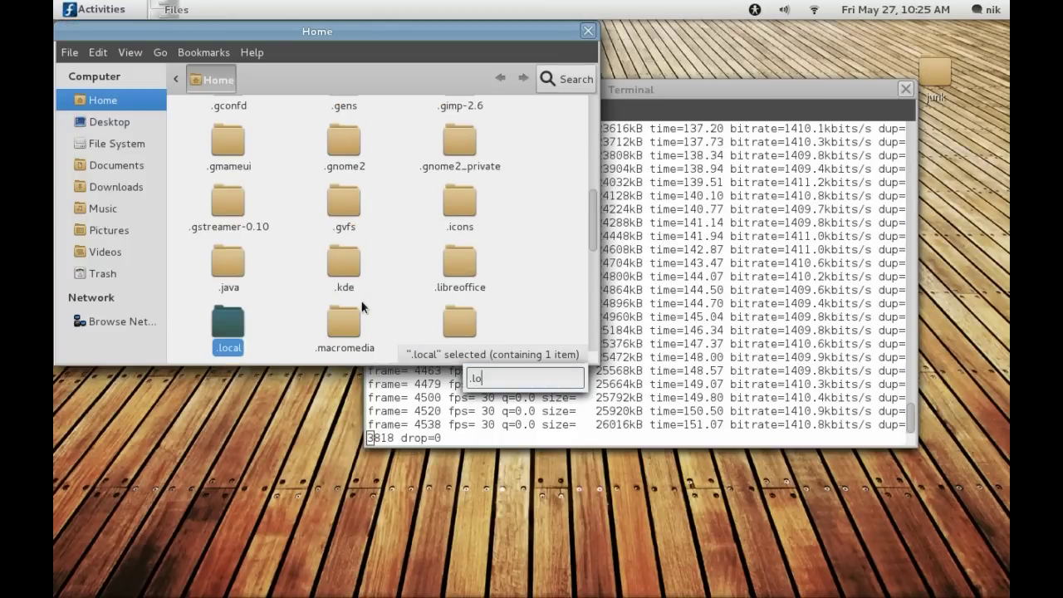
key(Return)
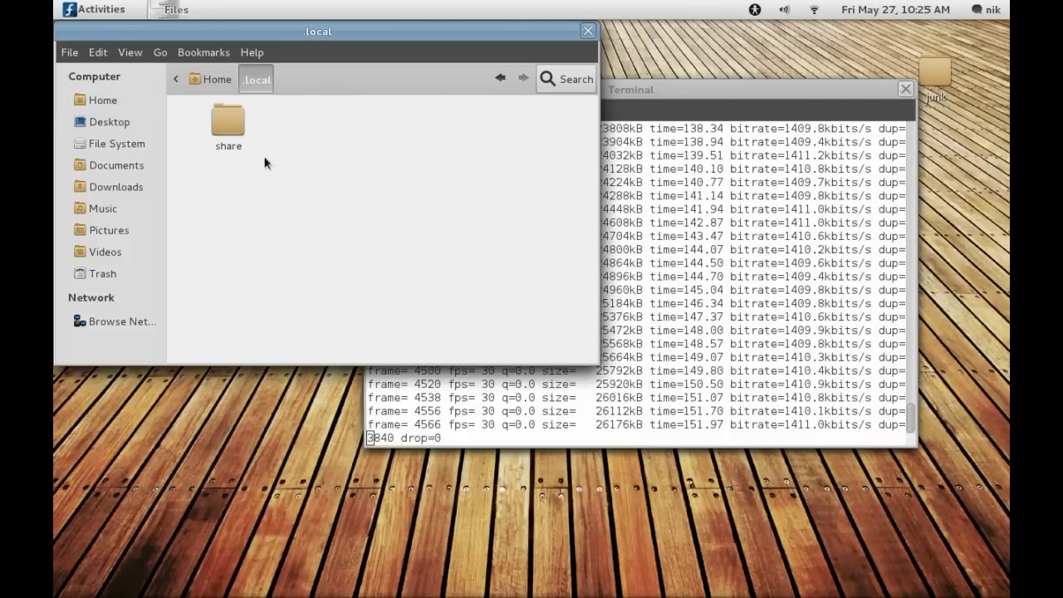
double_click(215, 124)
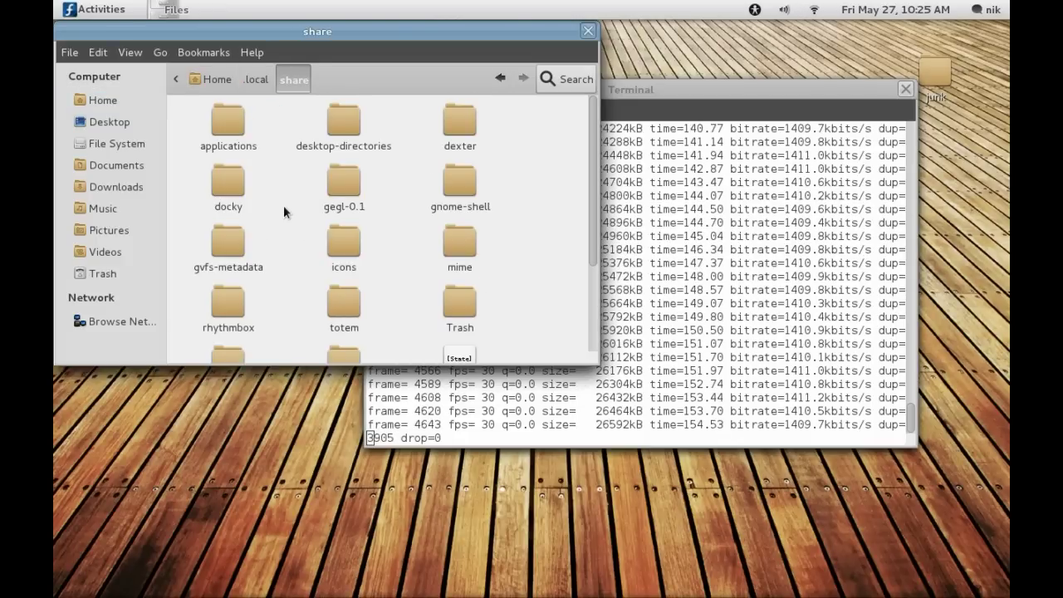
double_click(449, 195)
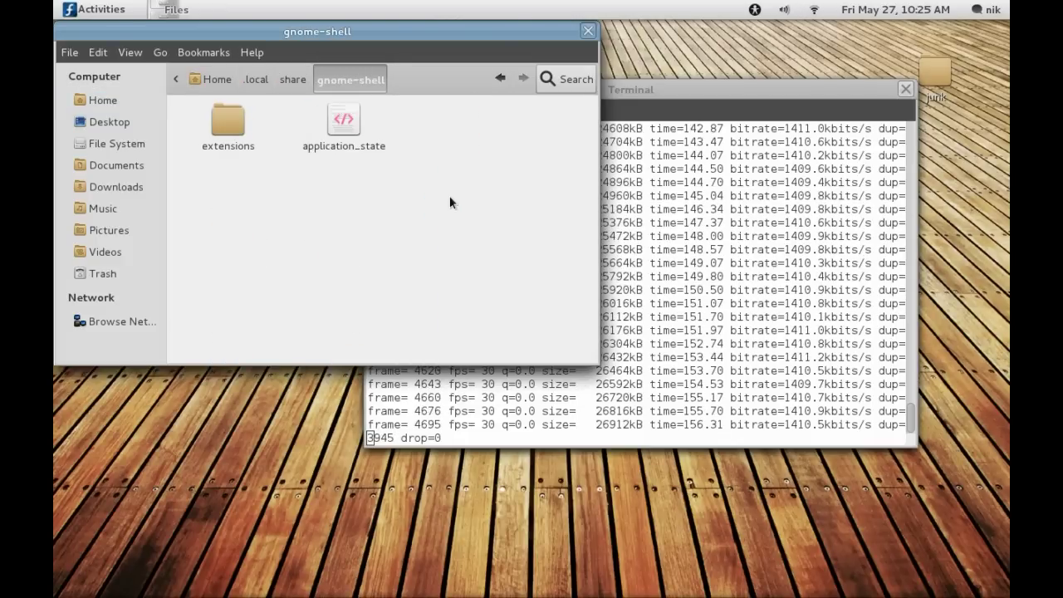
double_click(230, 122)
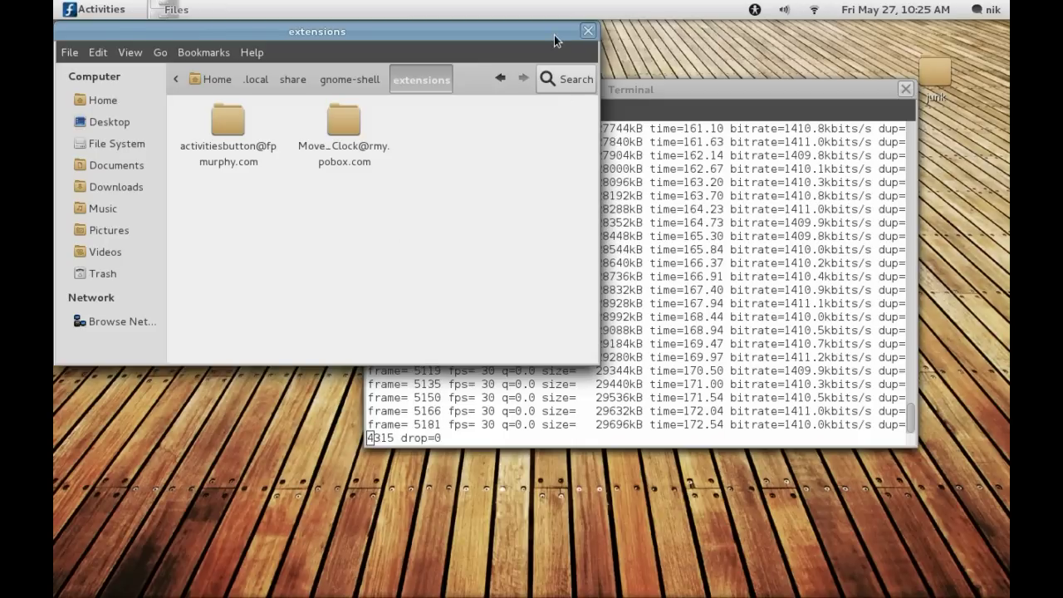
Step: Move the extensions folder window aside and close it, then reposition the Terminal window near the middle of the desktop
drag(539, 28, 700, 123)
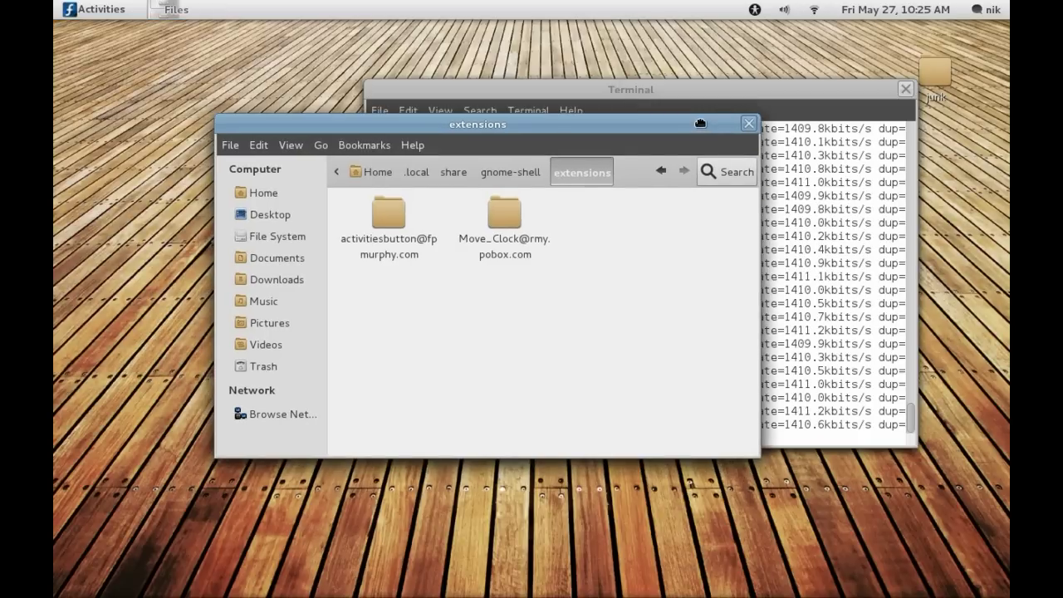
click(748, 123)
drag(735, 94, 622, 102)
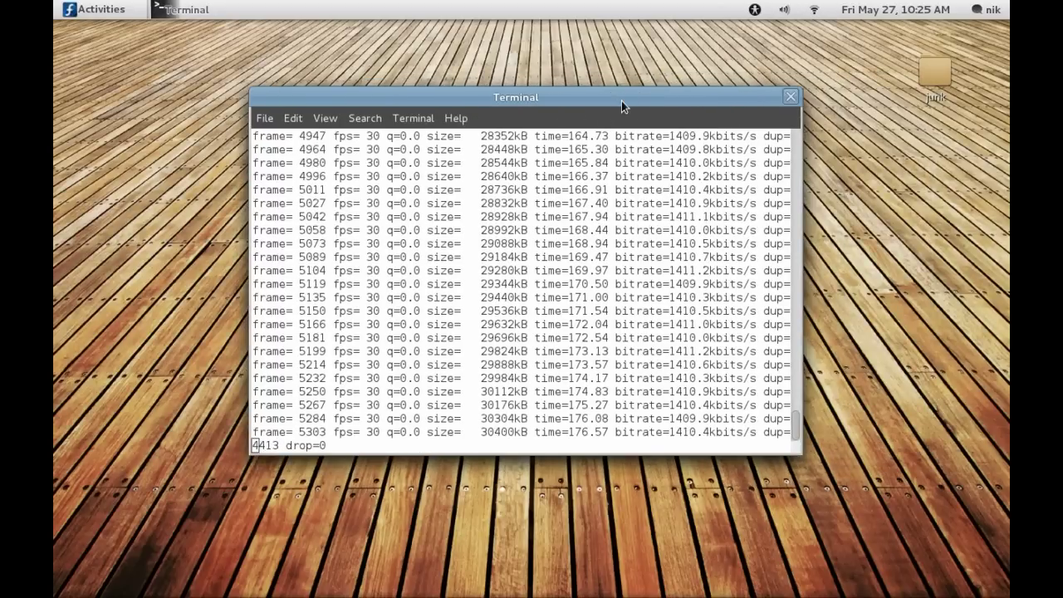